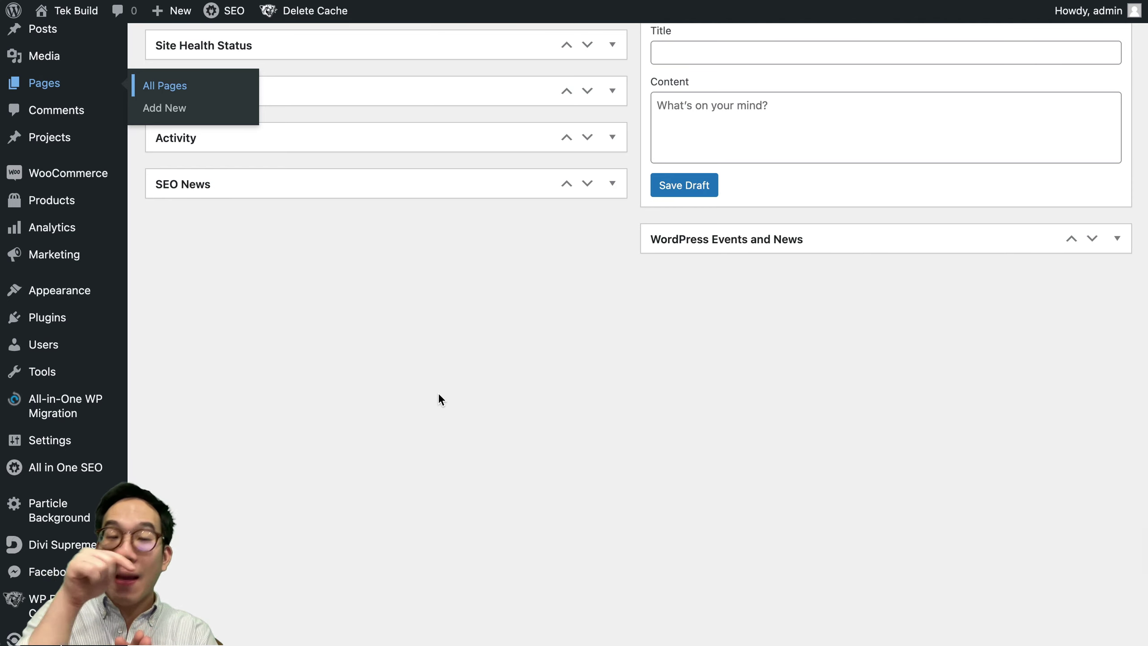
- Open the Divi Theme Options and show the purple swatch of the Color Pickers Default Palette in the color picker
{"action": "scroll", "coordinate": [439, 395], "scroll_direction": "down", "scroll_amount": 3}
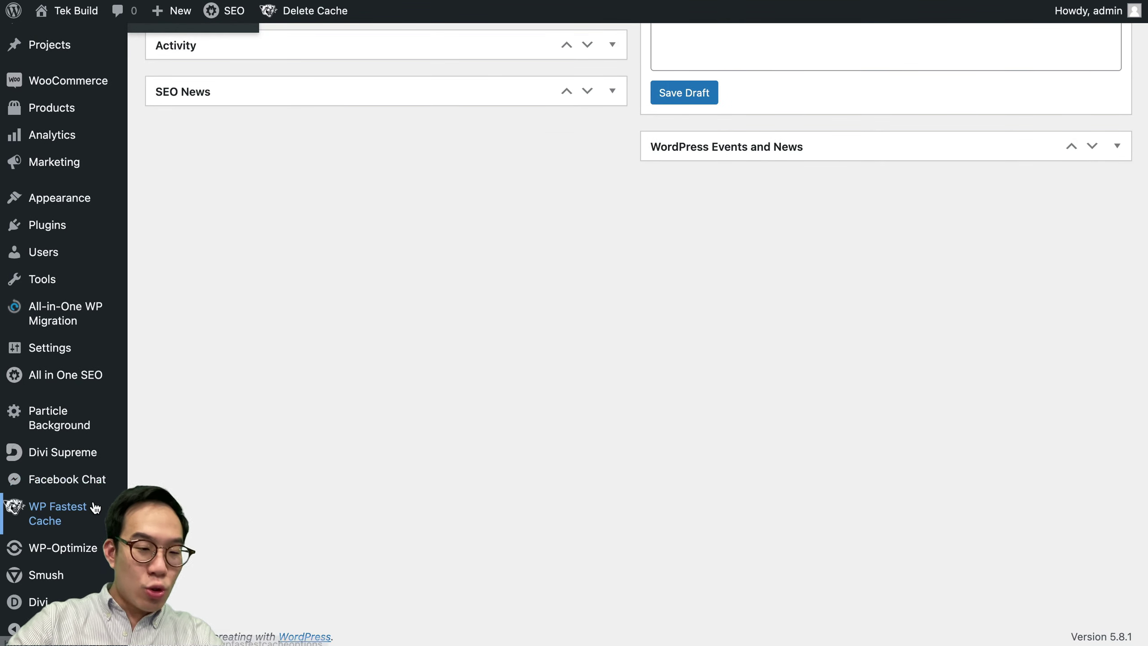
{"action": "left_click", "coordinate": [68, 599]}
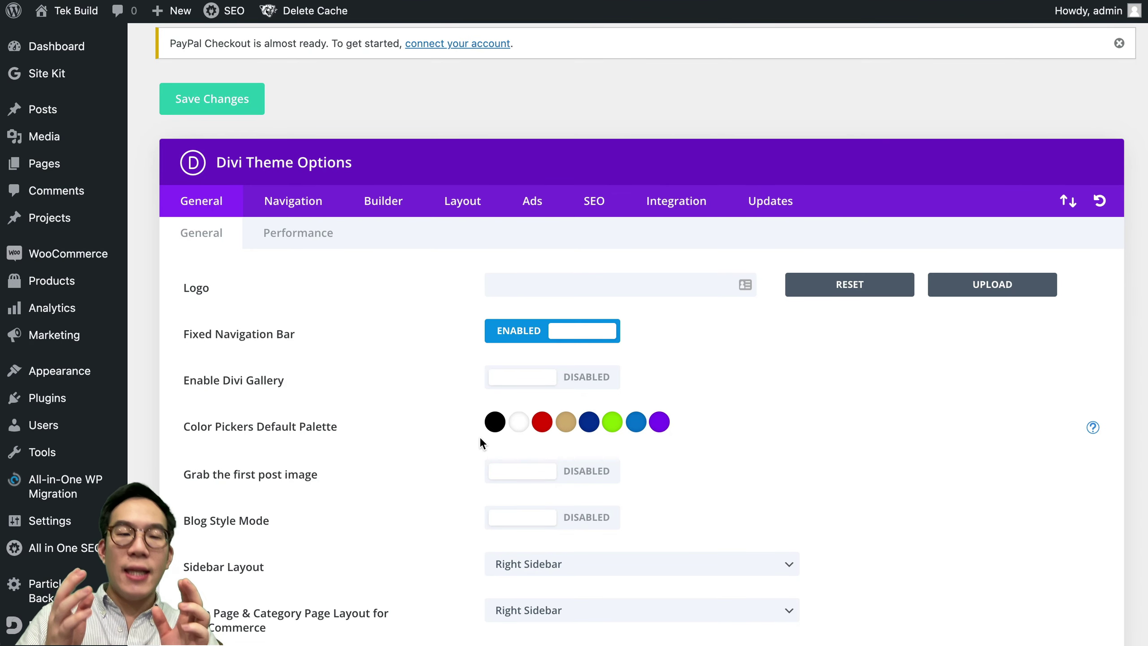
{"action": "scroll", "coordinate": [481, 442], "scroll_direction": "down", "scroll_amount": 2}
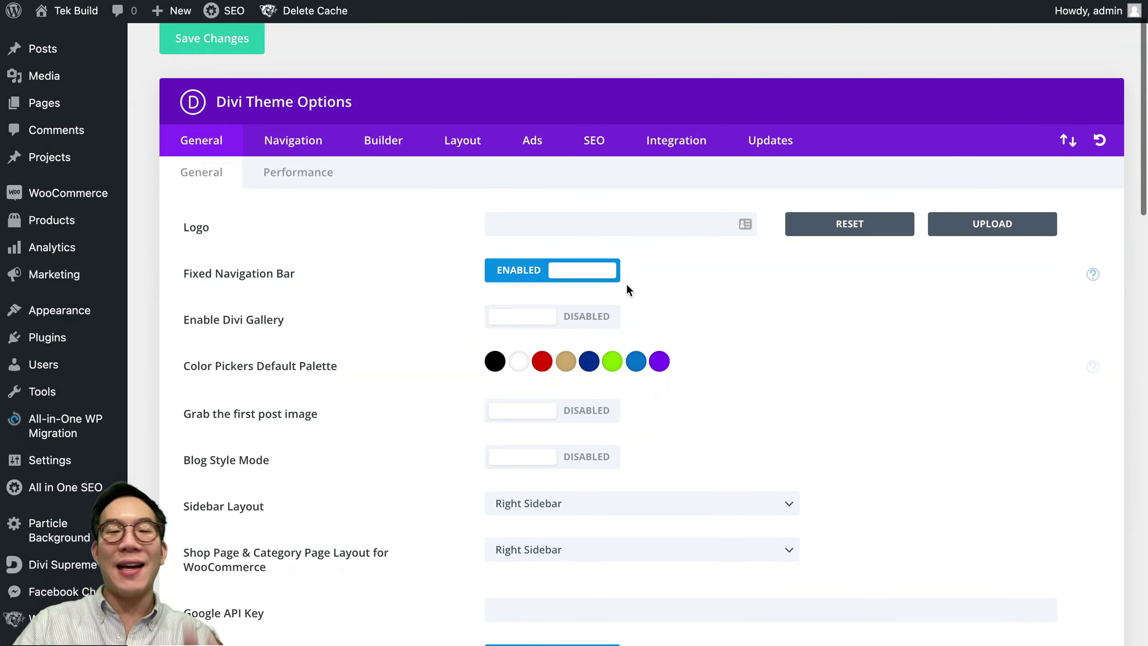
{"action": "scroll", "coordinate": [547, 268], "scroll_direction": "down", "scroll_amount": 2}
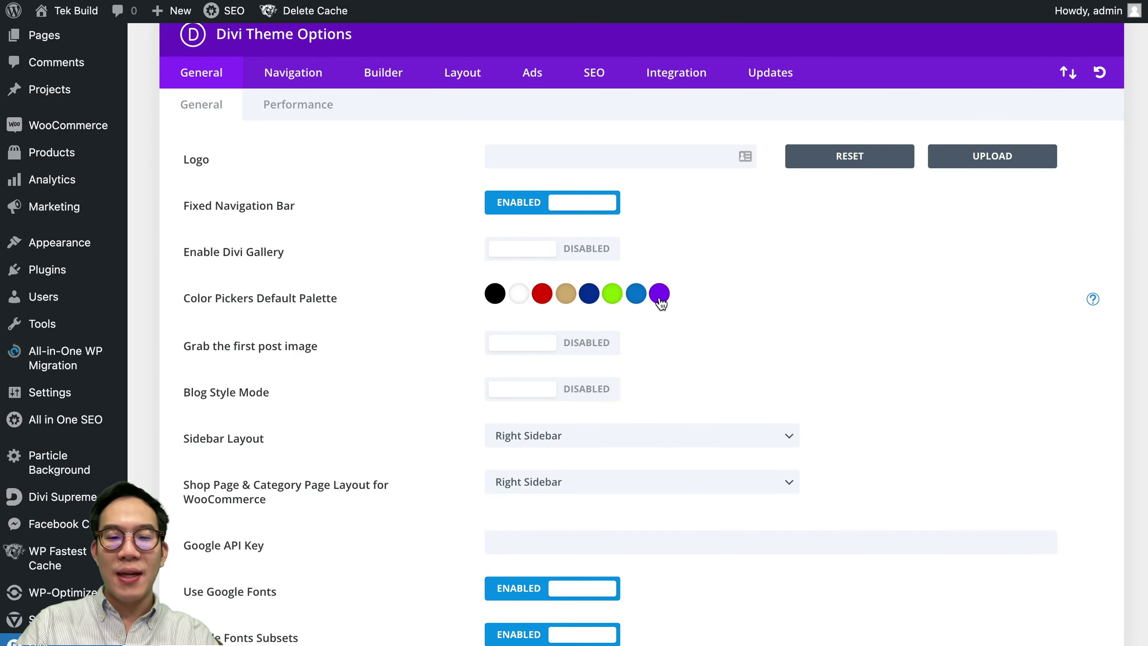
{"action": "left_click", "coordinate": [660, 300]}
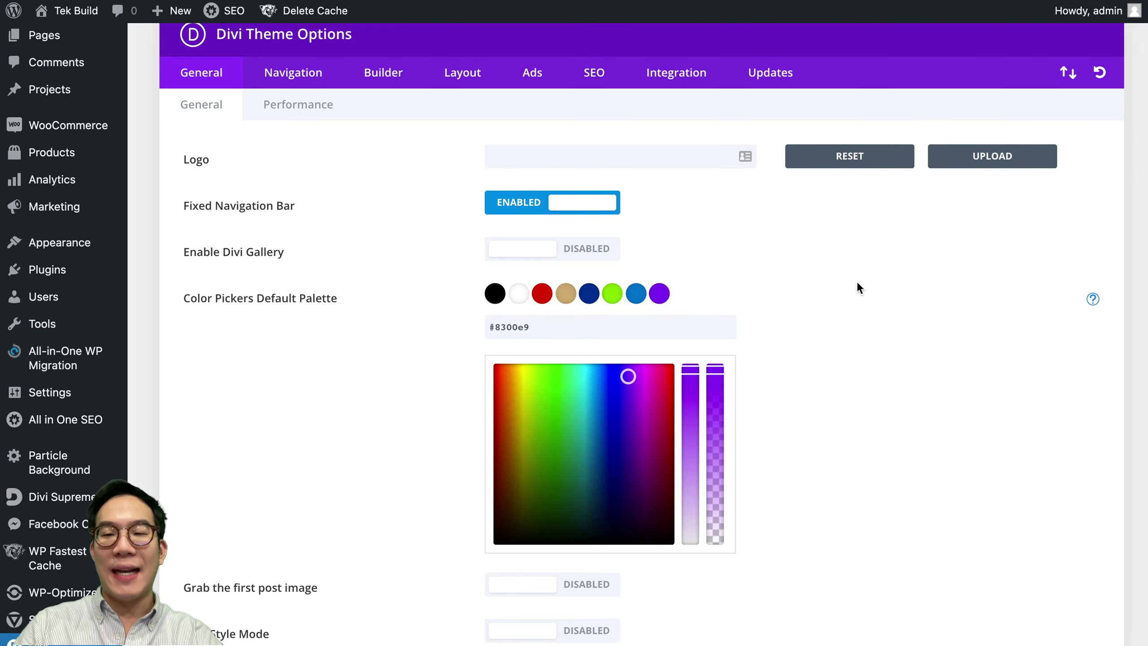
- Look through the general theme options from the first post image setting down to the Custom CSS
{"action": "scroll", "coordinate": [794, 312], "scroll_direction": "down", "scroll_amount": 10}
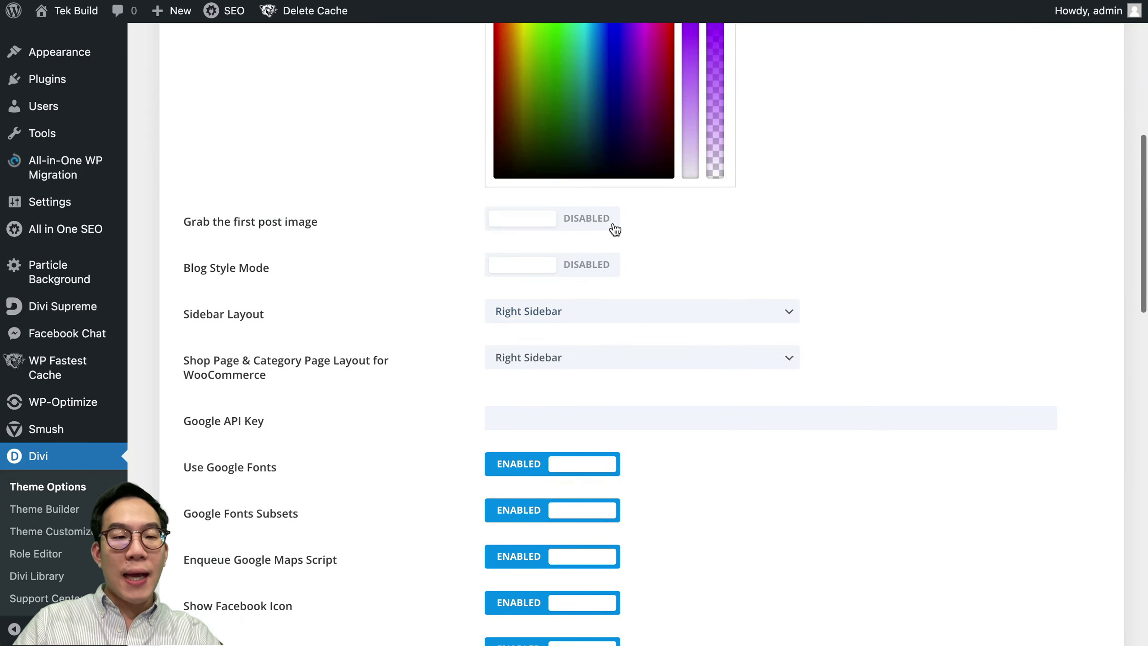
{"action": "scroll", "coordinate": [606, 225], "scroll_direction": "down", "scroll_amount": 5}
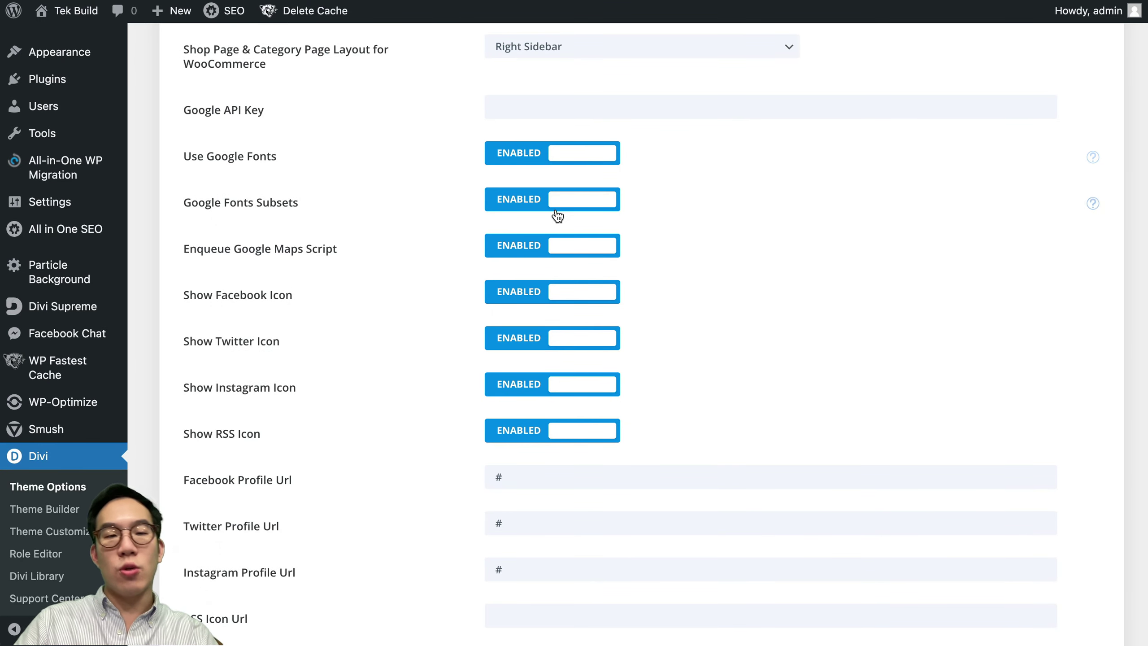
{"action": "scroll", "coordinate": [556, 213], "scroll_direction": "down", "scroll_amount": 1}
{"action": "scroll", "coordinate": [555, 208], "scroll_direction": "down", "scroll_amount": 16}
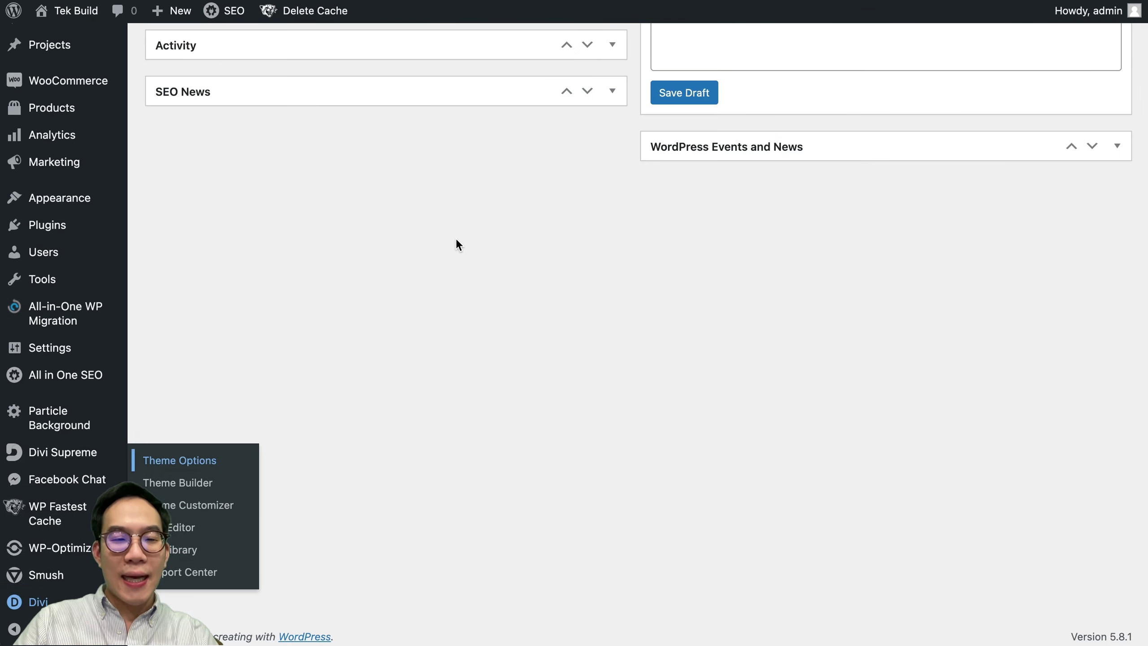
- View the Tek Build website's home page from the page list and try its back-to-top button
{"action": "scroll", "coordinate": [456, 240], "scroll_direction": "up", "scroll_amount": 5}
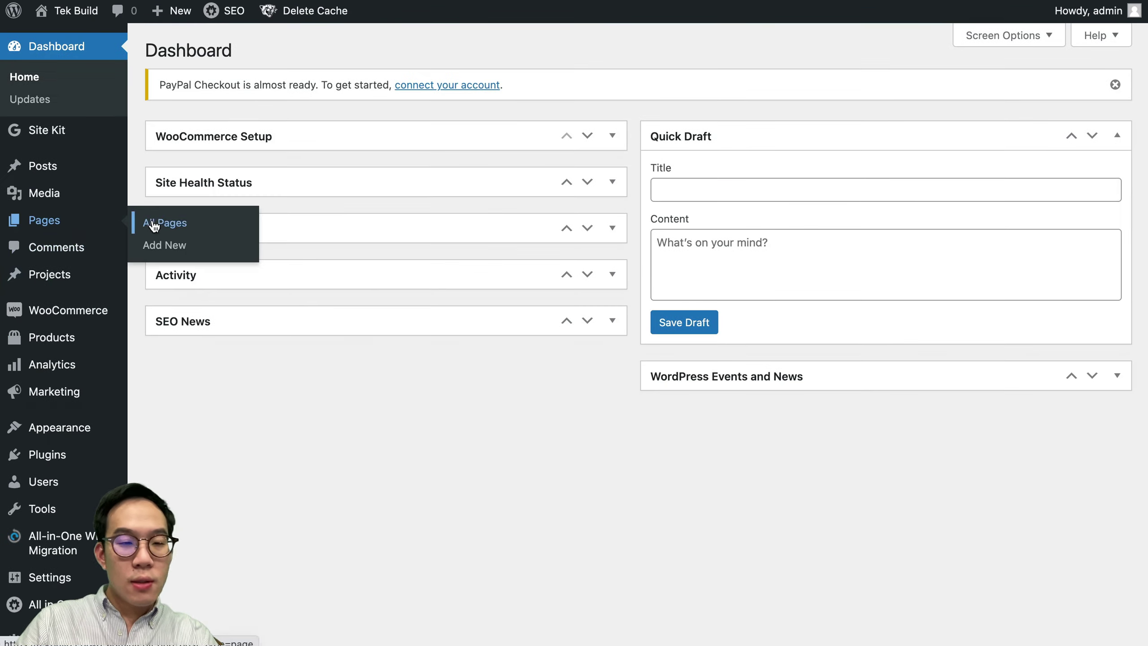
{"action": "left_click", "coordinate": [154, 223]}
{"action": "left_click", "coordinate": [307, 298]}
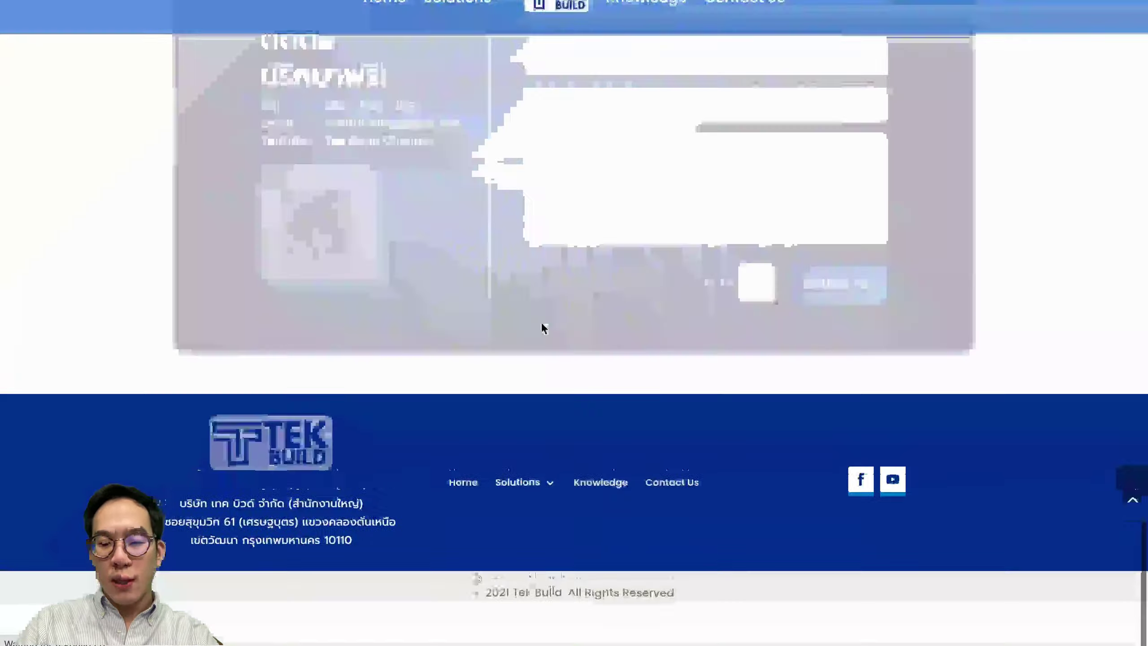
{"action": "scroll", "coordinate": [933, 406], "scroll_direction": "down", "scroll_amount": 10}
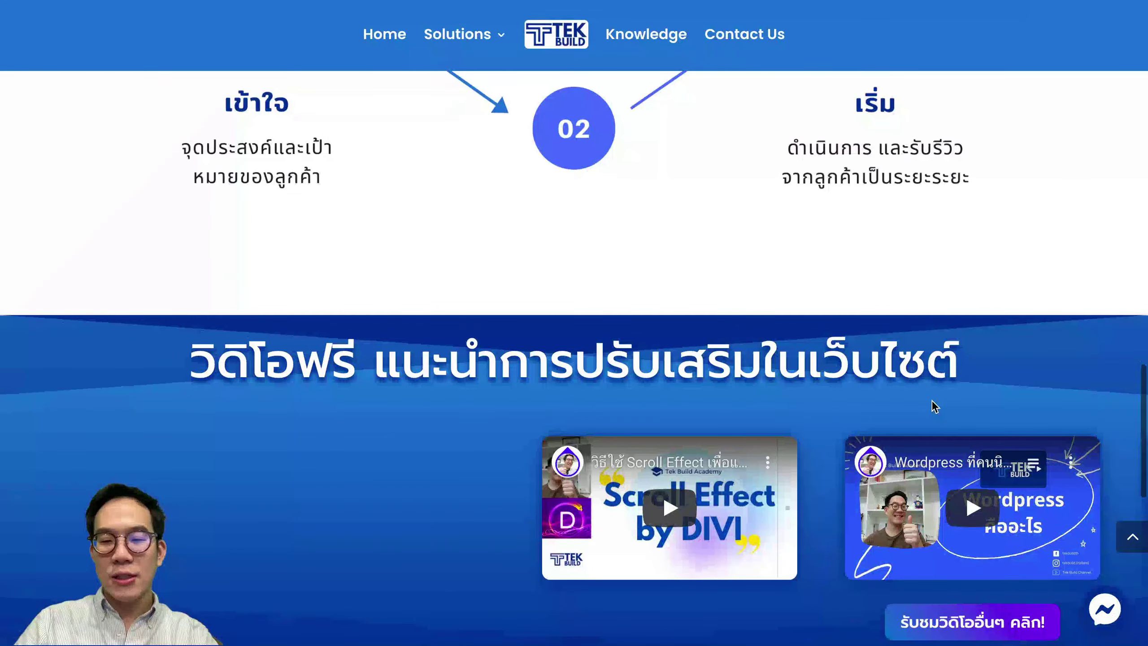
{"action": "left_click", "coordinate": [1133, 537]}
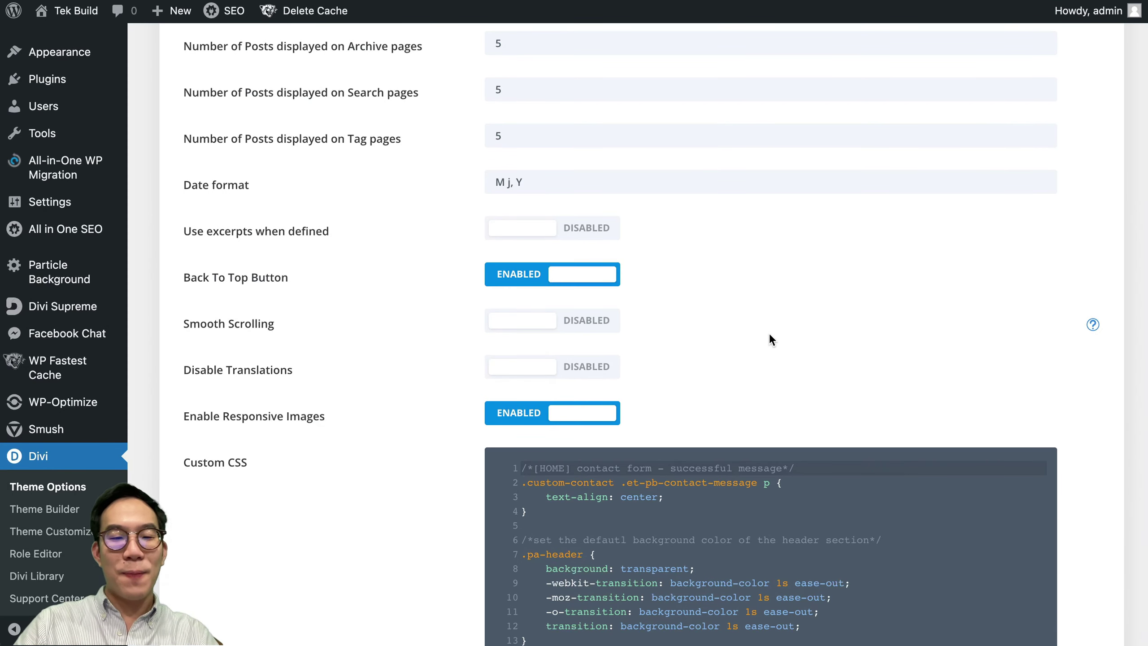
- Examine the Smooth Scrolling, Disable Translations, responsive images and Custom CSS settings in the general theme options
{"action": "scroll", "coordinate": [768, 336], "scroll_direction": "down", "scroll_amount": 3}
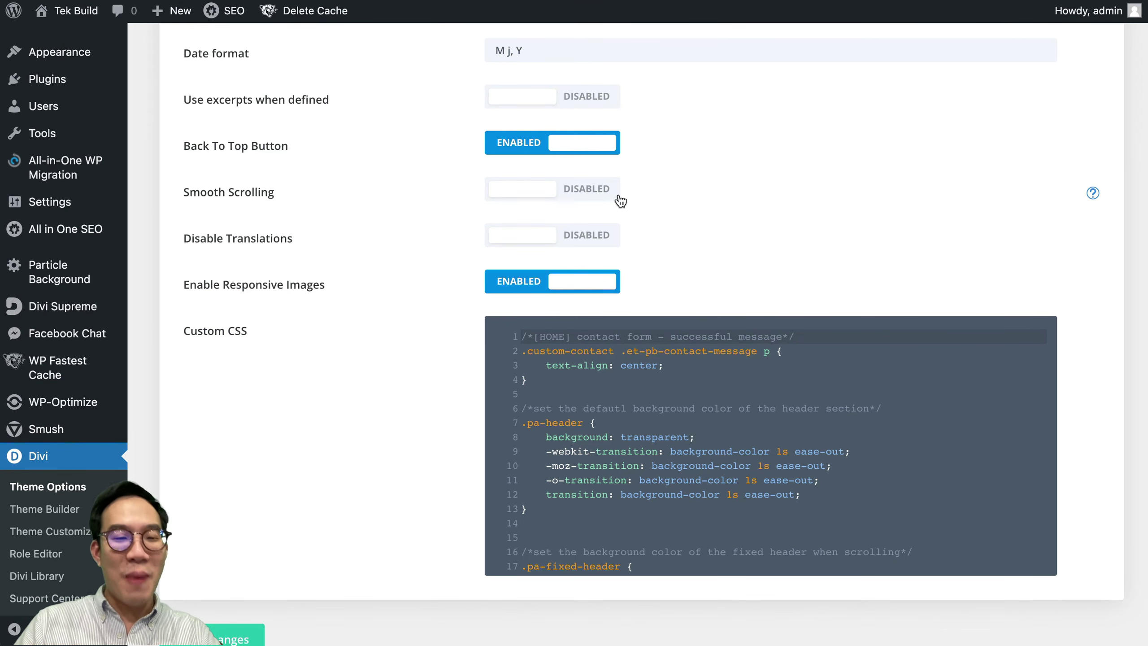
{"action": "scroll", "coordinate": [659, 221], "scroll_direction": "down", "scroll_amount": 1}
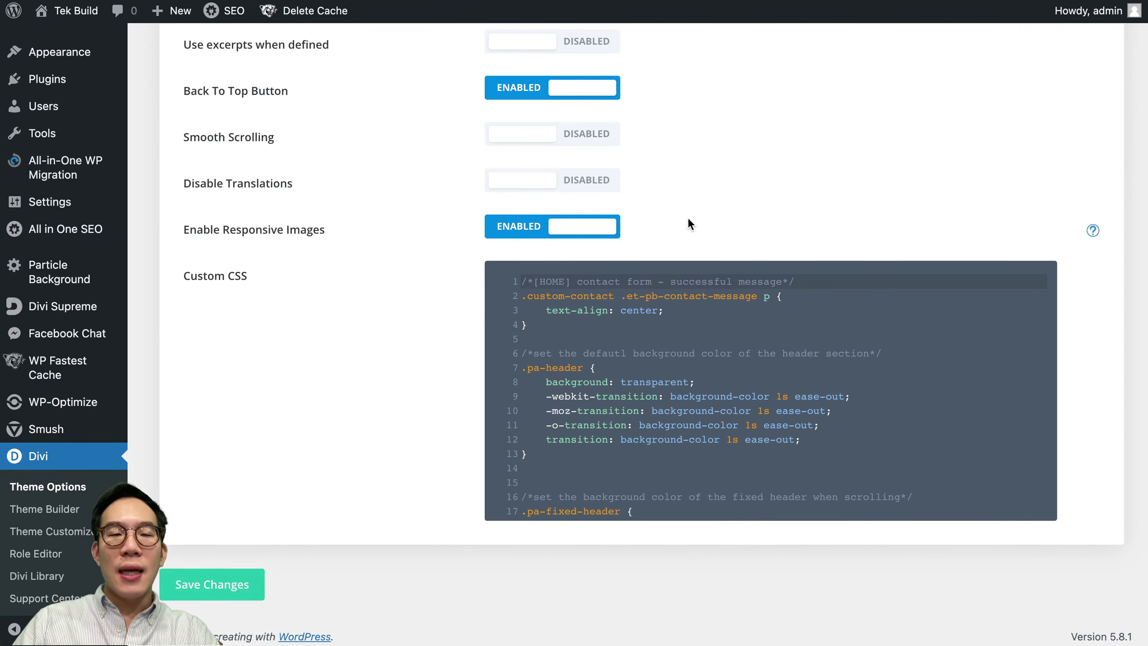
{"action": "scroll", "coordinate": [688, 310], "scroll_direction": "up", "scroll_amount": 1}
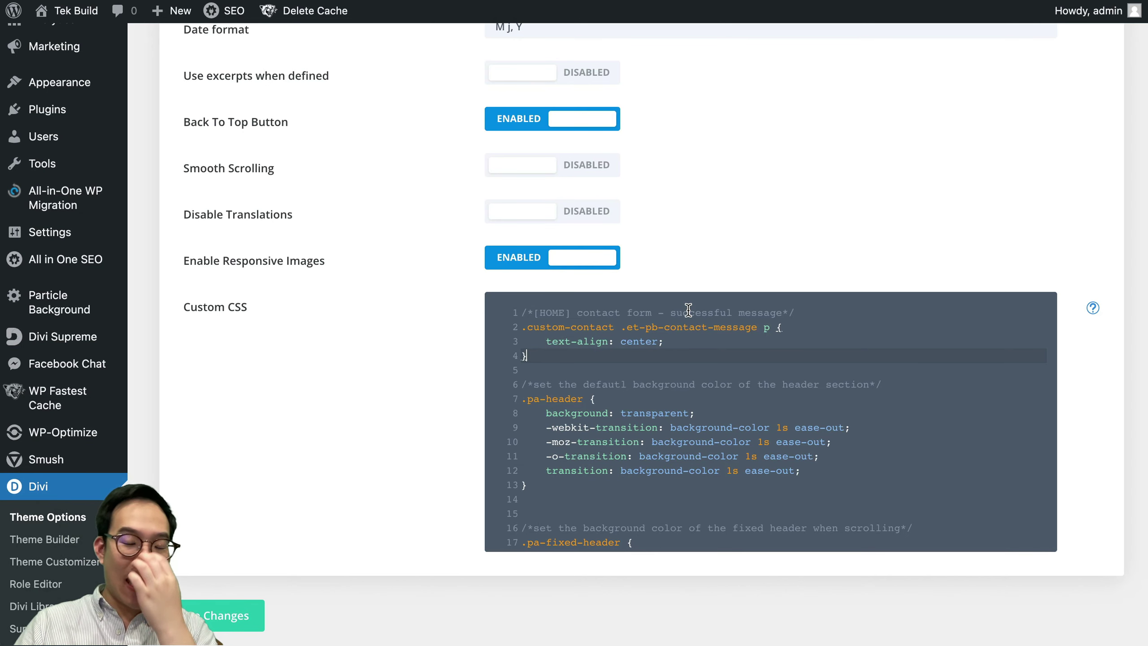
{"action": "scroll", "coordinate": [688, 310], "scroll_direction": "up", "scroll_amount": 1}
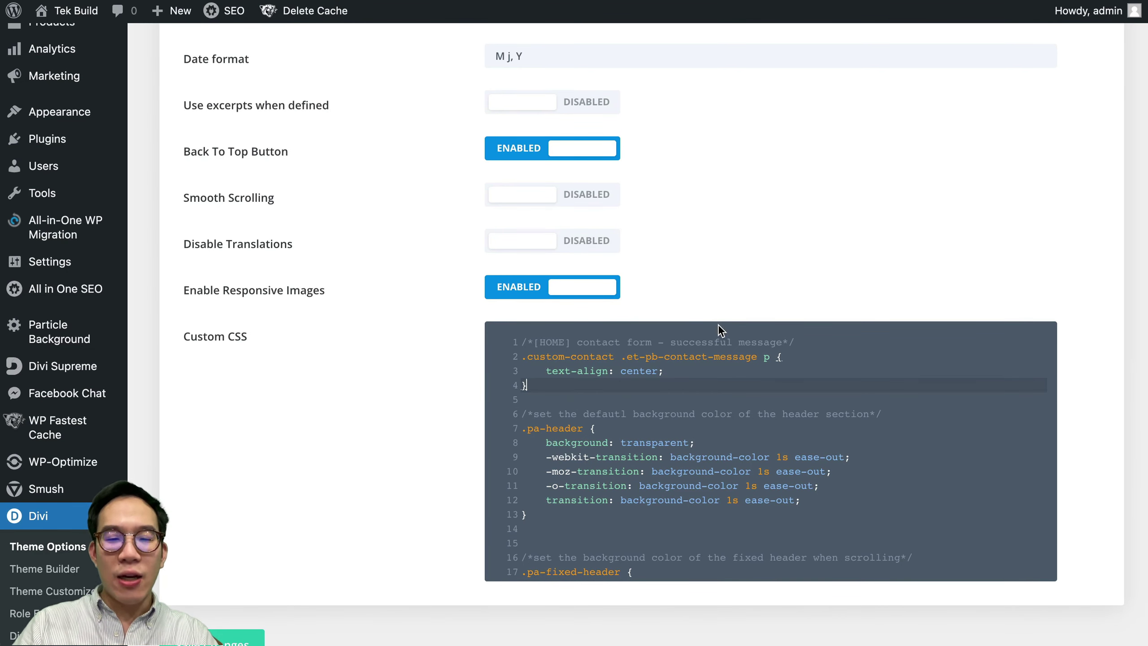
{"action": "left_click", "coordinate": [752, 367]}
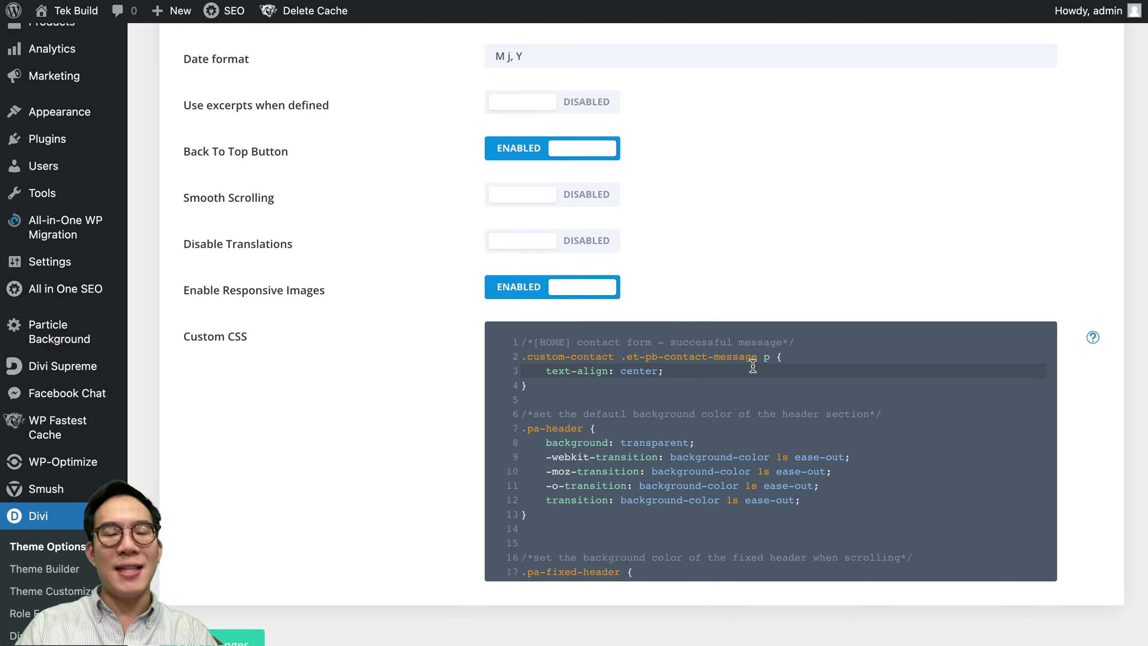
- Examine the general performance options, from Dynamic Module Framework down to the deferred third-party scripts
{"action": "scroll", "coordinate": [819, 274], "scroll_direction": "up", "scroll_amount": 15}
{"action": "left_click", "coordinate": [302, 240]}
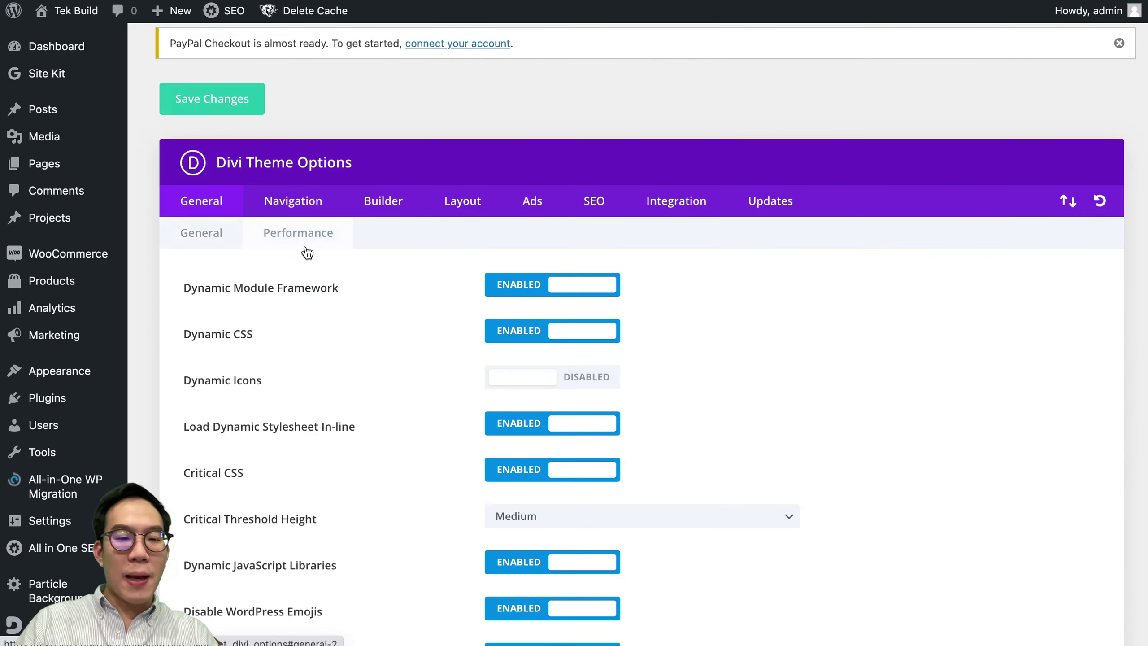
{"action": "scroll", "coordinate": [561, 56], "scroll_direction": "down", "scroll_amount": 6}
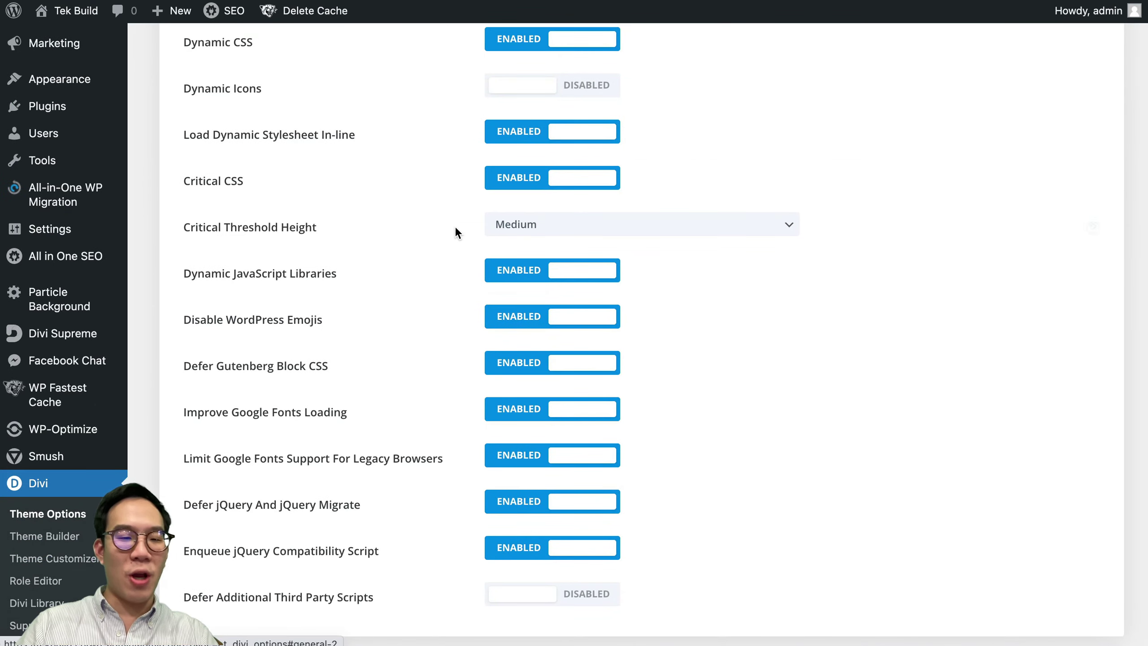
{"action": "scroll", "coordinate": [457, 182], "scroll_direction": "down", "scroll_amount": 2}
{"action": "scroll", "coordinate": [459, 187], "scroll_direction": "up", "scroll_amount": 8}
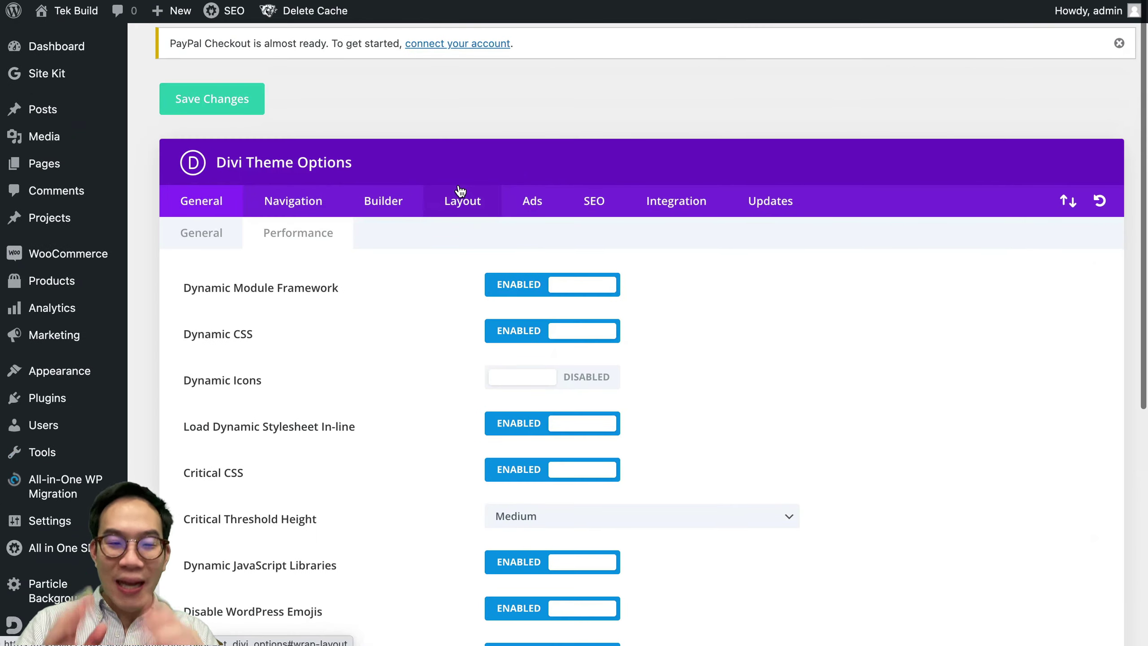
{"action": "scroll", "coordinate": [458, 190], "scroll_direction": "down", "scroll_amount": 3}
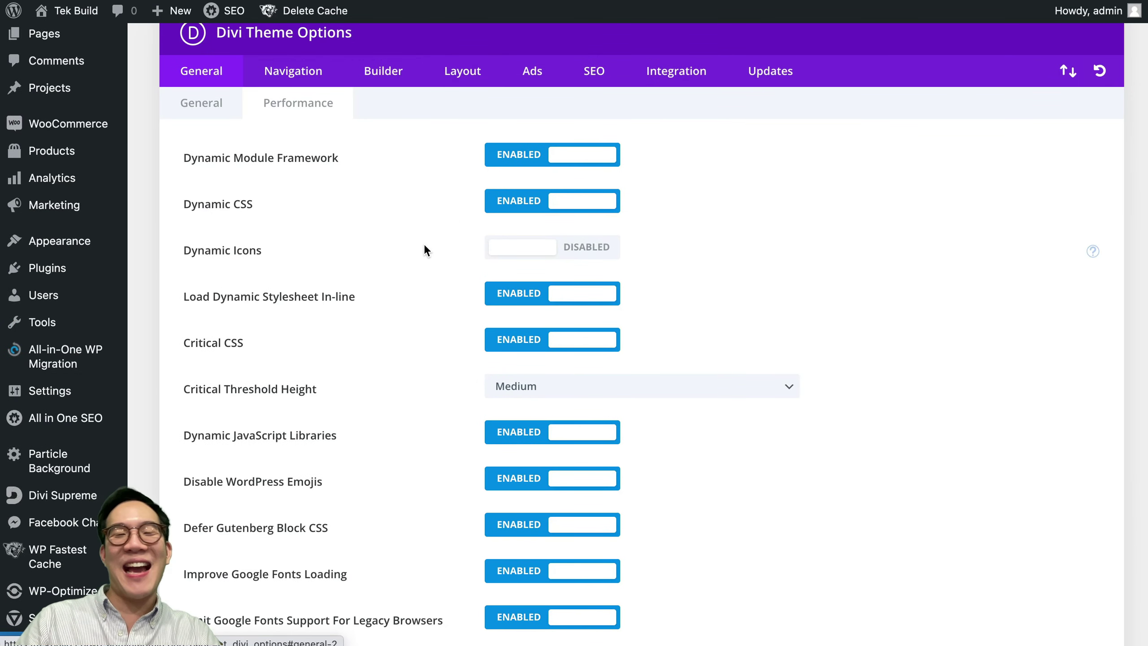
{"action": "scroll", "coordinate": [423, 244], "scroll_direction": "up", "scroll_amount": 2}
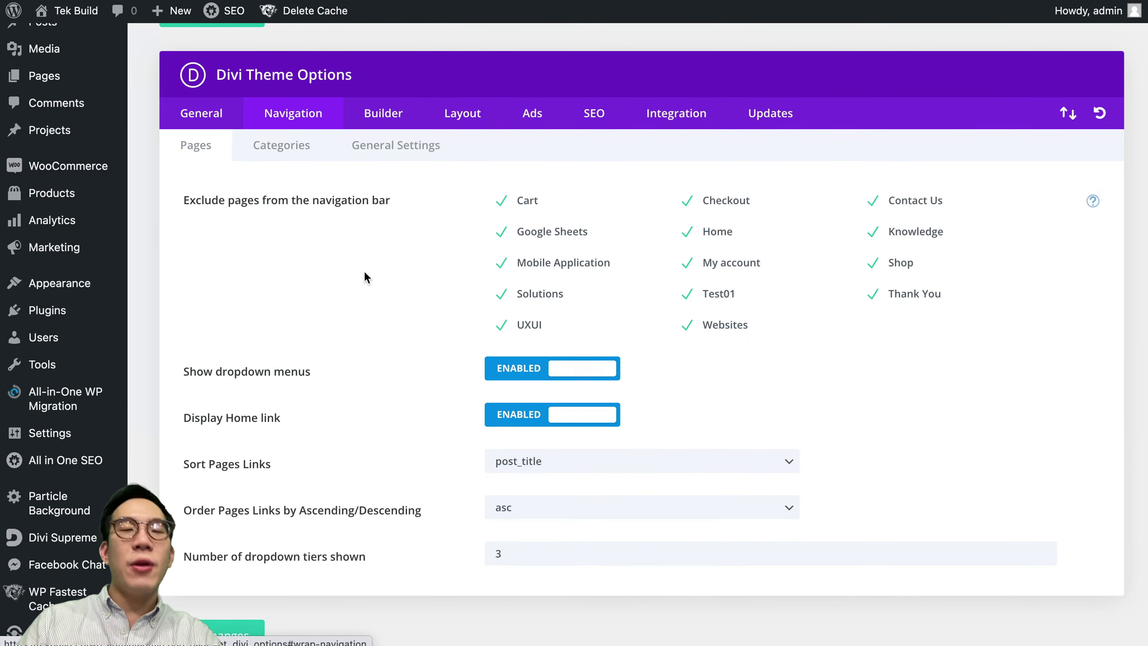
- Review the navigation options for pages, categories and the top tier dropdown menu links
{"action": "scroll", "coordinate": [364, 271], "scroll_direction": "down", "scroll_amount": 2}
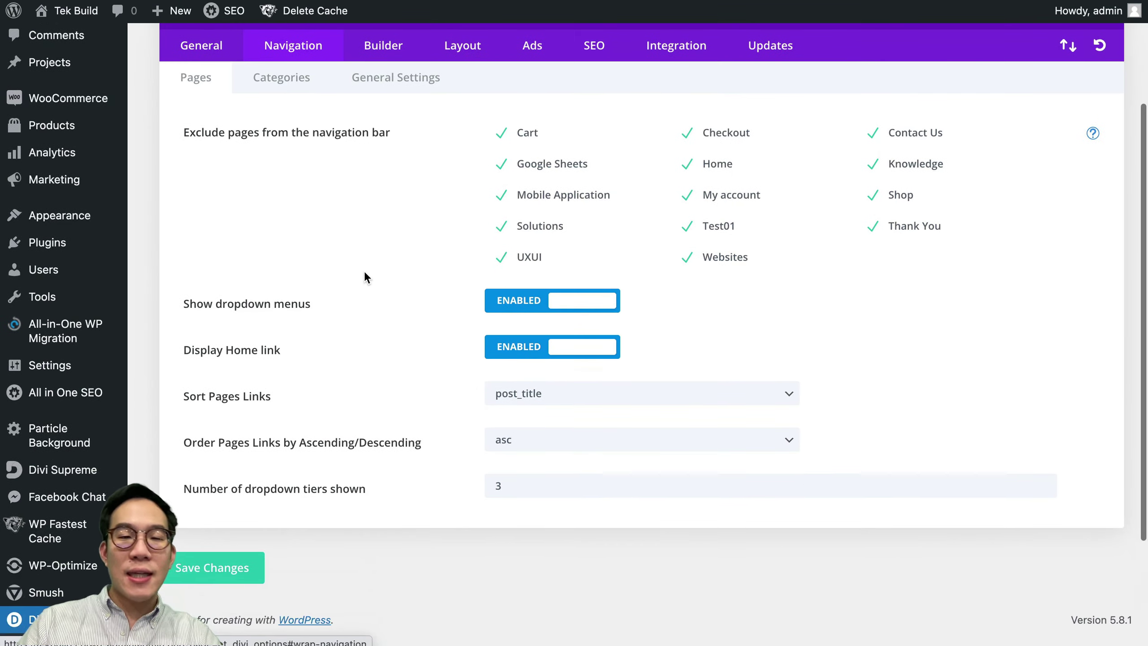
{"action": "scroll", "coordinate": [364, 273], "scroll_direction": "up", "scroll_amount": 1}
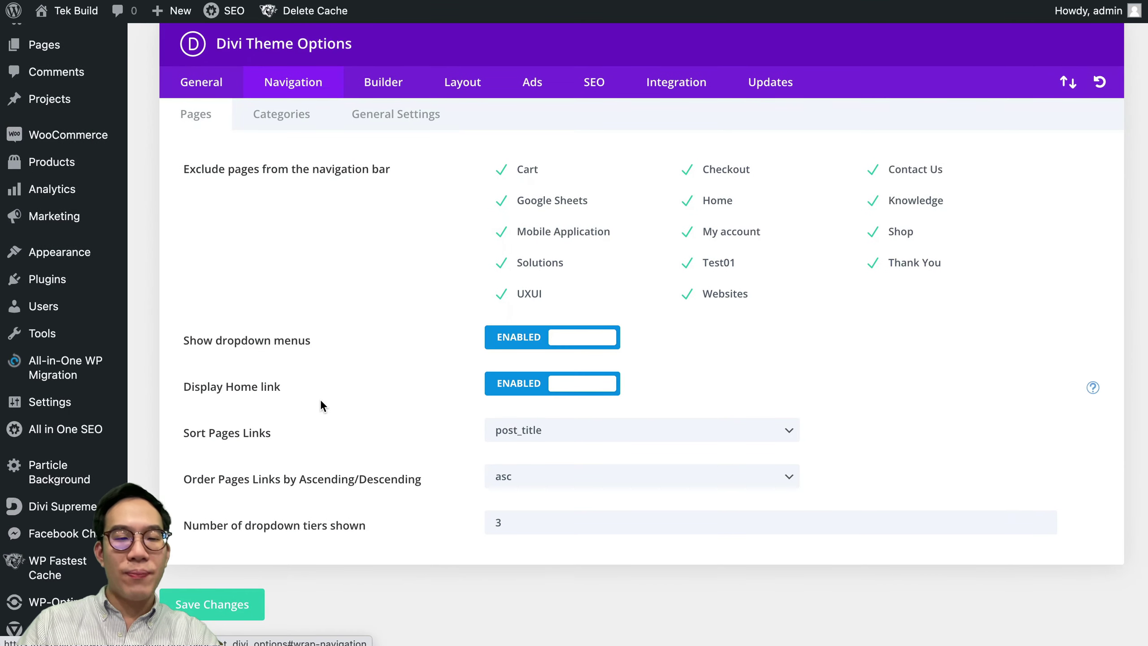
{"action": "scroll", "coordinate": [320, 398], "scroll_direction": "up", "scroll_amount": 1}
{"action": "left_click", "coordinate": [296, 165]}
{"action": "scroll", "coordinate": [409, 321], "scroll_direction": "down", "scroll_amount": 1}
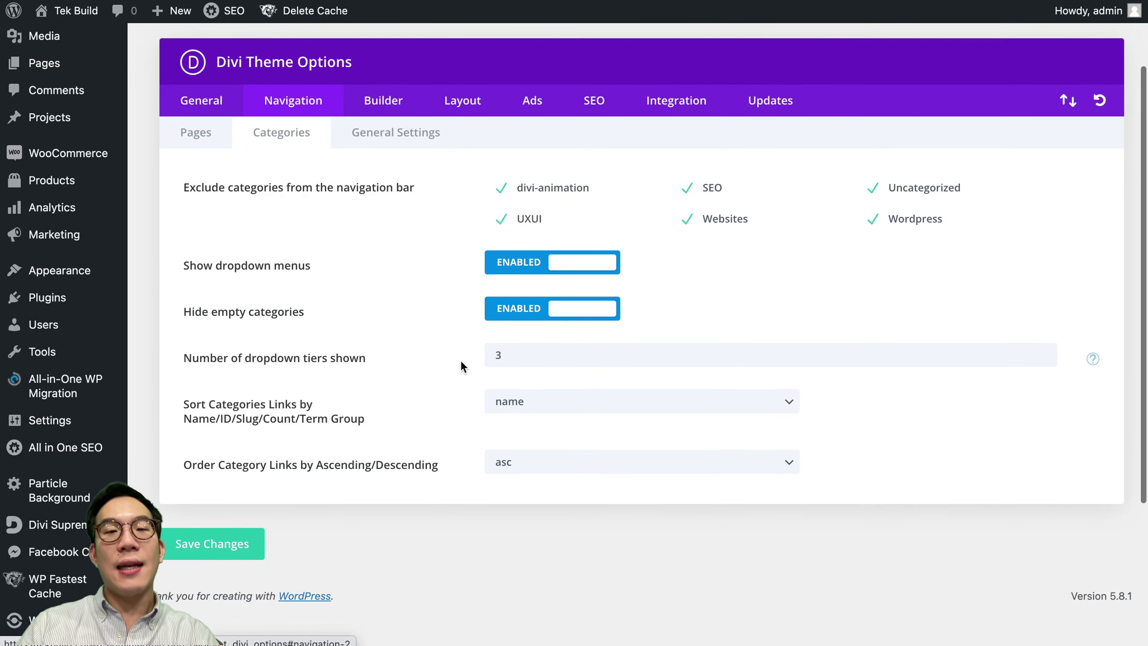
{"action": "scroll", "coordinate": [461, 360], "scroll_direction": "up", "scroll_amount": 2}
{"action": "left_click", "coordinate": [415, 197]}
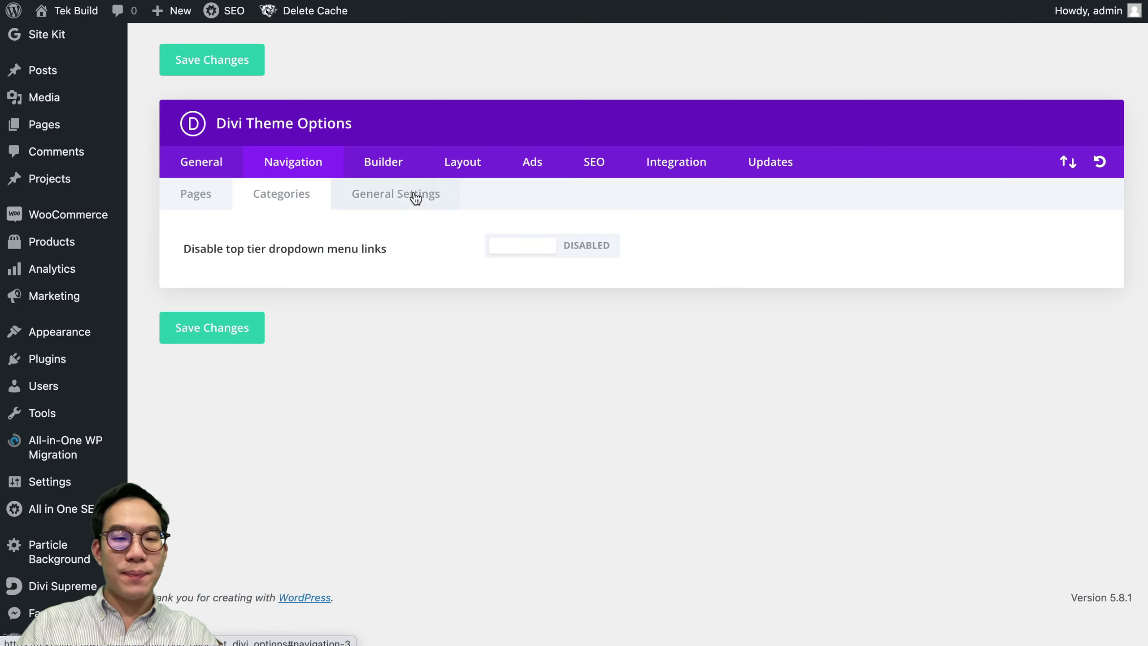
{"action": "scroll", "coordinate": [392, 188], "scroll_direction": "up", "scroll_amount": 1}
- Review the Divi Builder's post type integration, including the Product Layout choices with No Sidebar kept, and its advanced options
{"action": "left_click", "coordinate": [382, 200]}
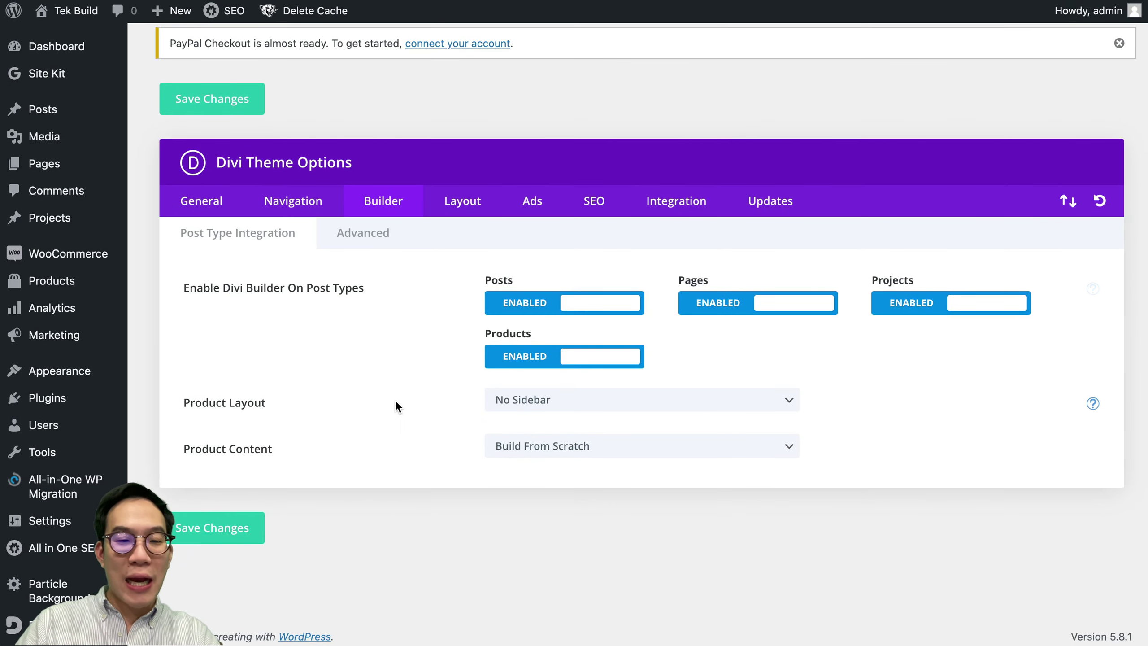
{"action": "left_click", "coordinate": [551, 397]}
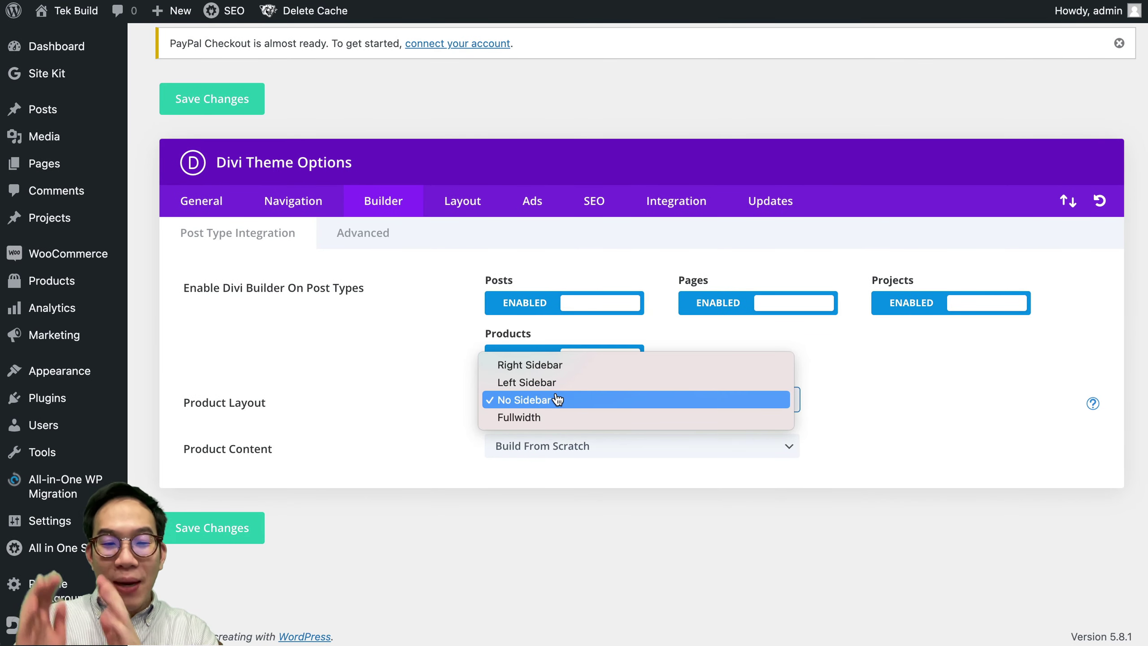
{"action": "left_click", "coordinate": [558, 399]}
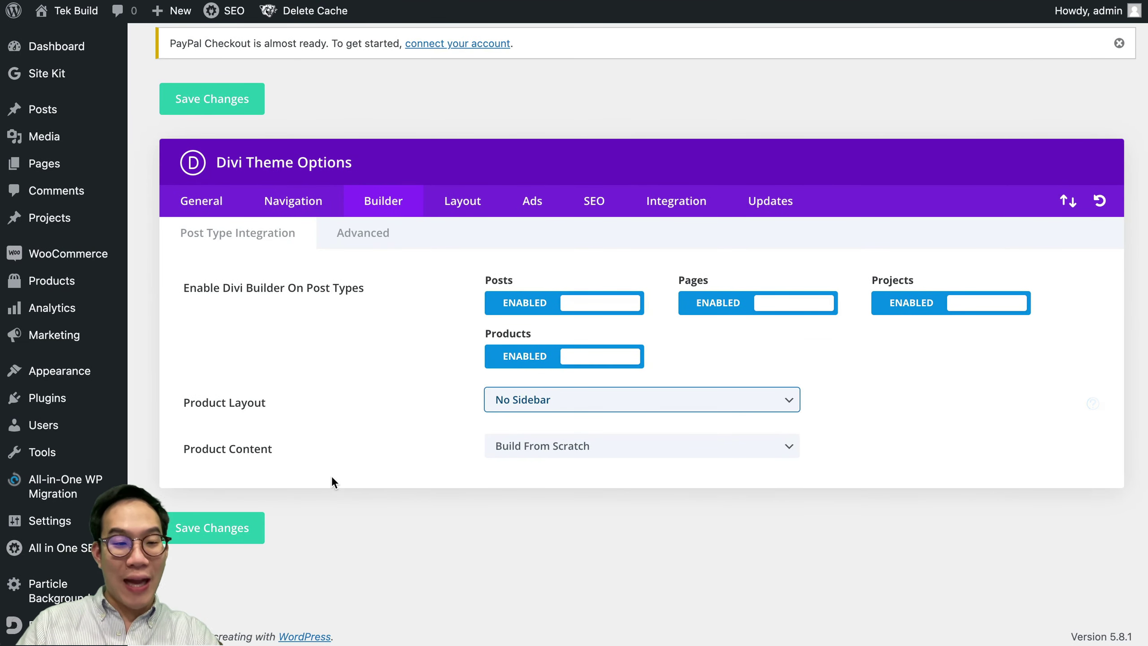
{"action": "left_click", "coordinate": [363, 232]}
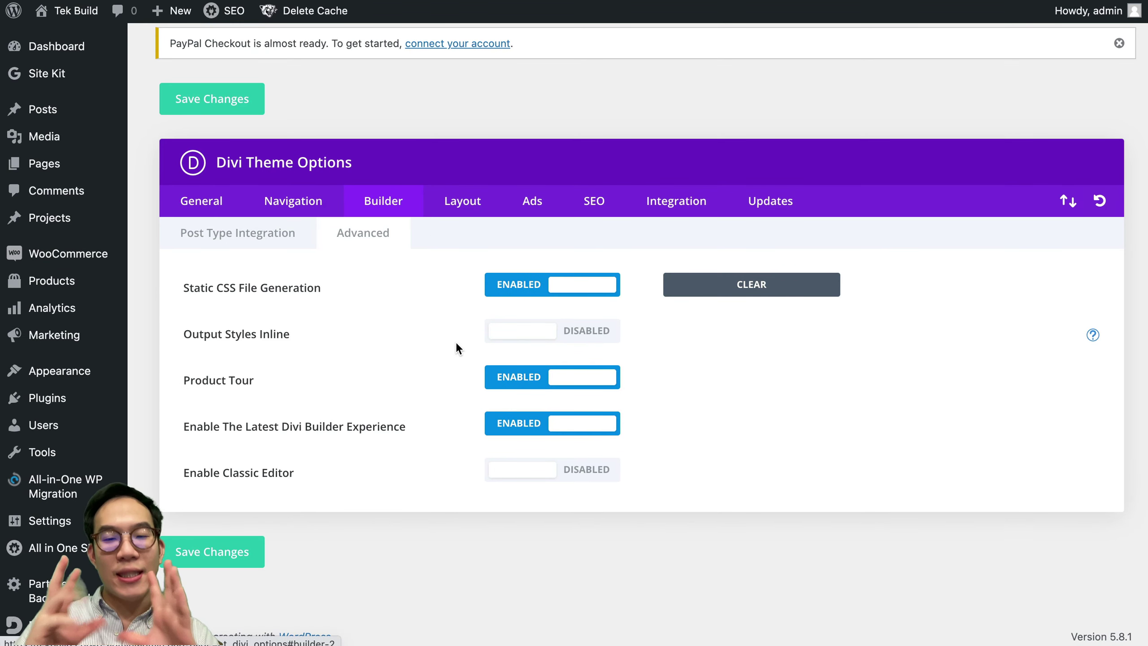
- Review the theme options for single post layout, un-widgetized advertisements and homepage SEO
{"action": "left_click", "coordinate": [479, 202]}
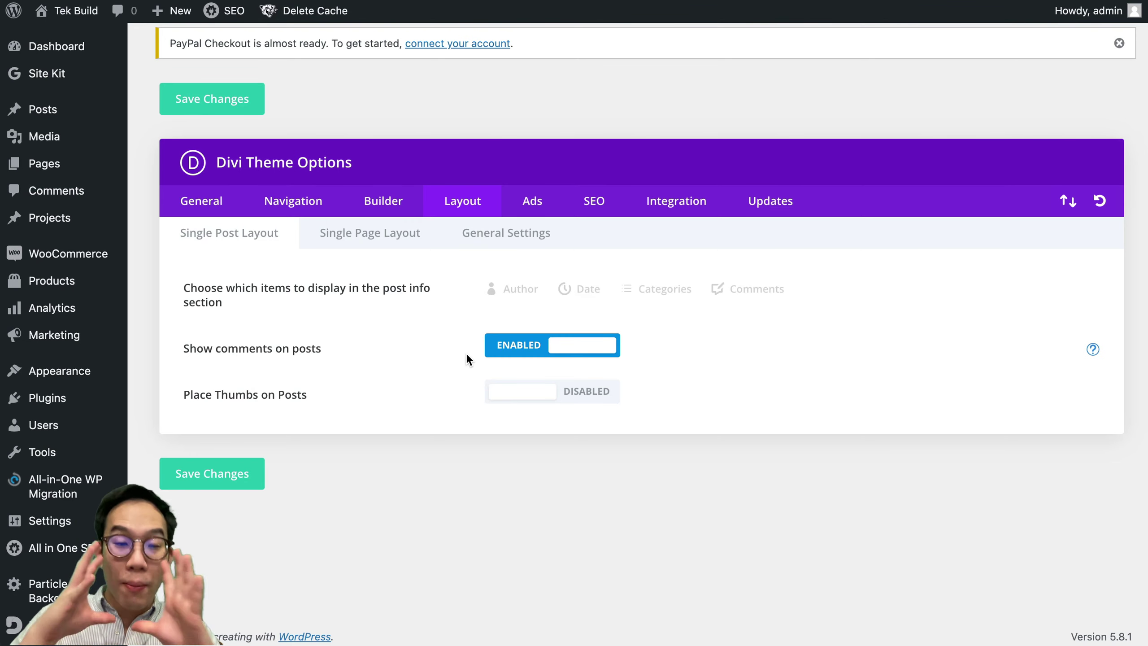
{"action": "left_click", "coordinate": [533, 203]}
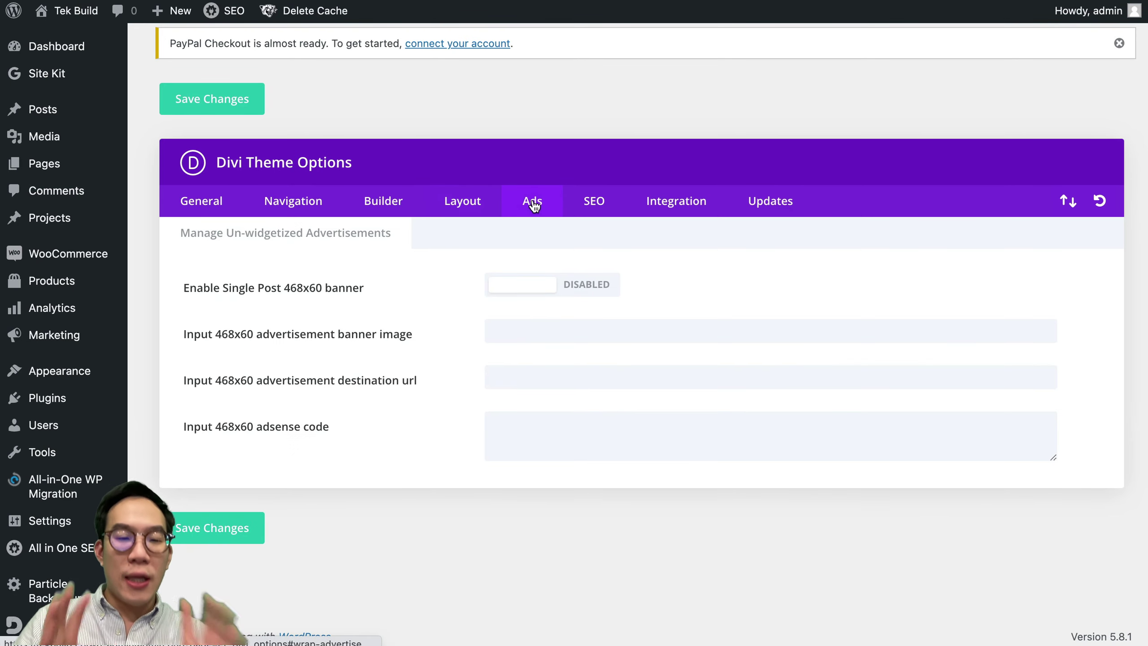
{"action": "left_click", "coordinate": [594, 211]}
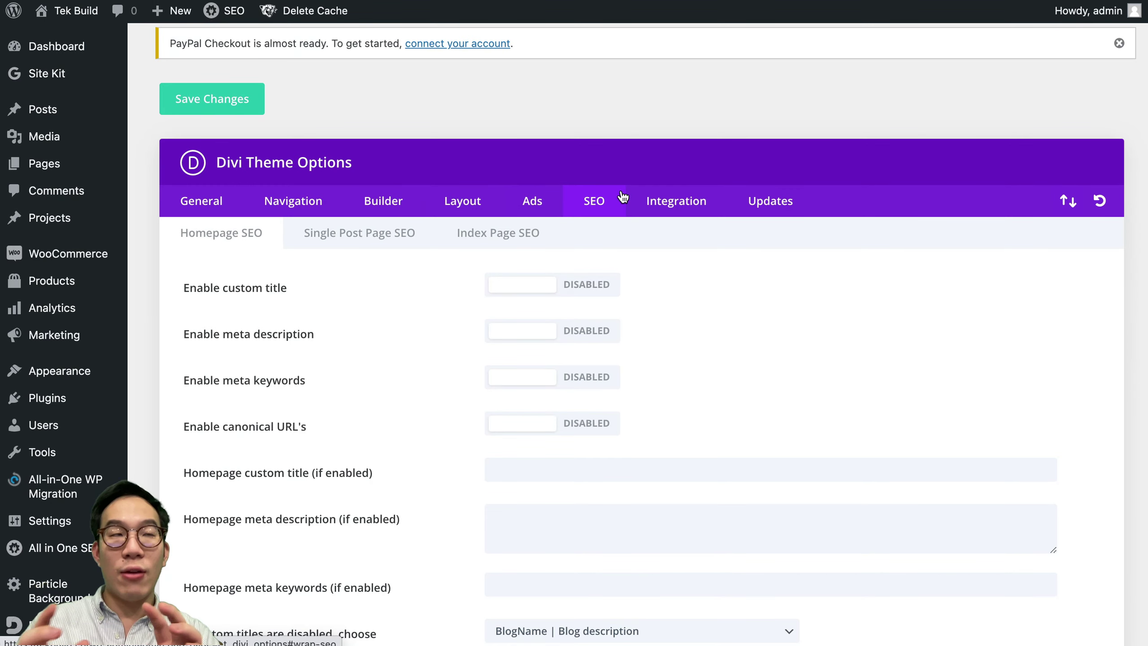
{"action": "scroll", "coordinate": [593, 213], "scroll_direction": "down", "scroll_amount": 5}
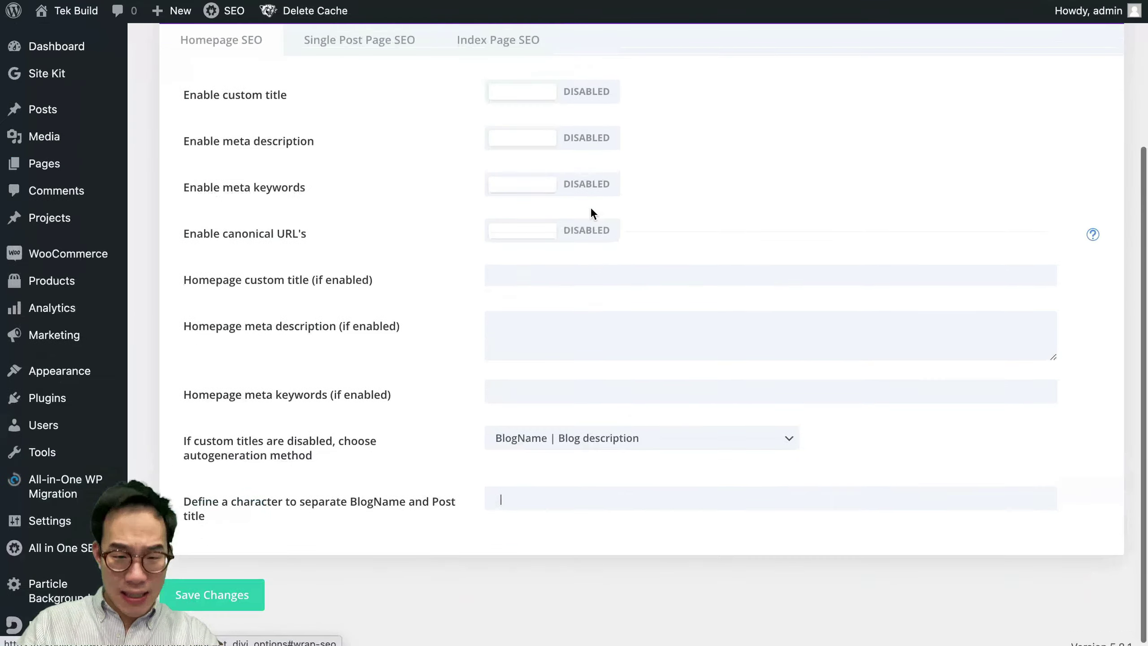
{"action": "scroll", "coordinate": [591, 206], "scroll_direction": "up", "scroll_amount": 4}
- Review the theme's code integration options, from the header and body code switches to the head and body code fields
{"action": "left_click", "coordinate": [688, 174]}
{"action": "scroll", "coordinate": [608, 266], "scroll_direction": "down", "scroll_amount": 3}
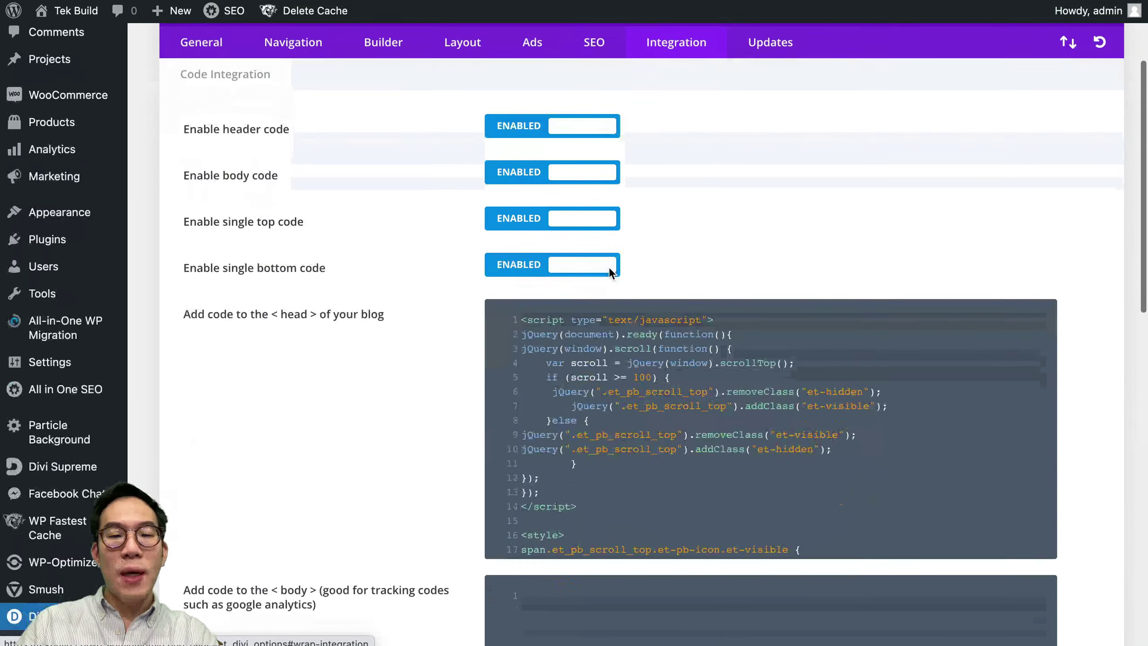
{"action": "scroll", "coordinate": [607, 269], "scroll_direction": "up", "scroll_amount": 1}
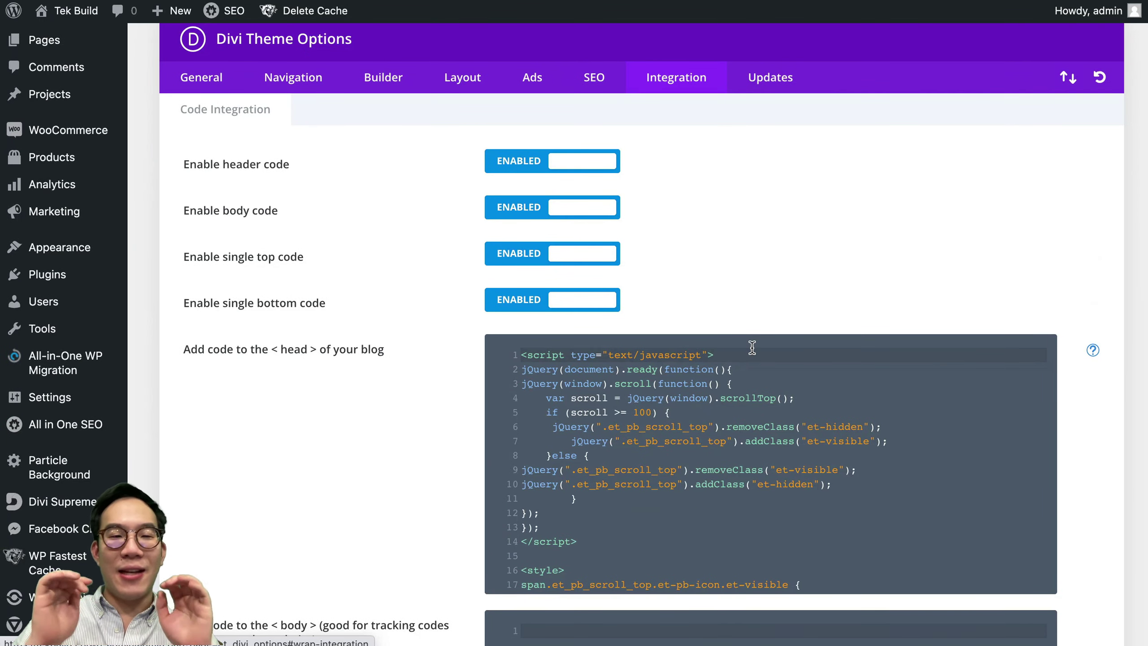
{"action": "scroll", "coordinate": [752, 347], "scroll_direction": "down", "scroll_amount": 5}
{"action": "scroll", "coordinate": [751, 347], "scroll_direction": "up", "scroll_amount": 5}
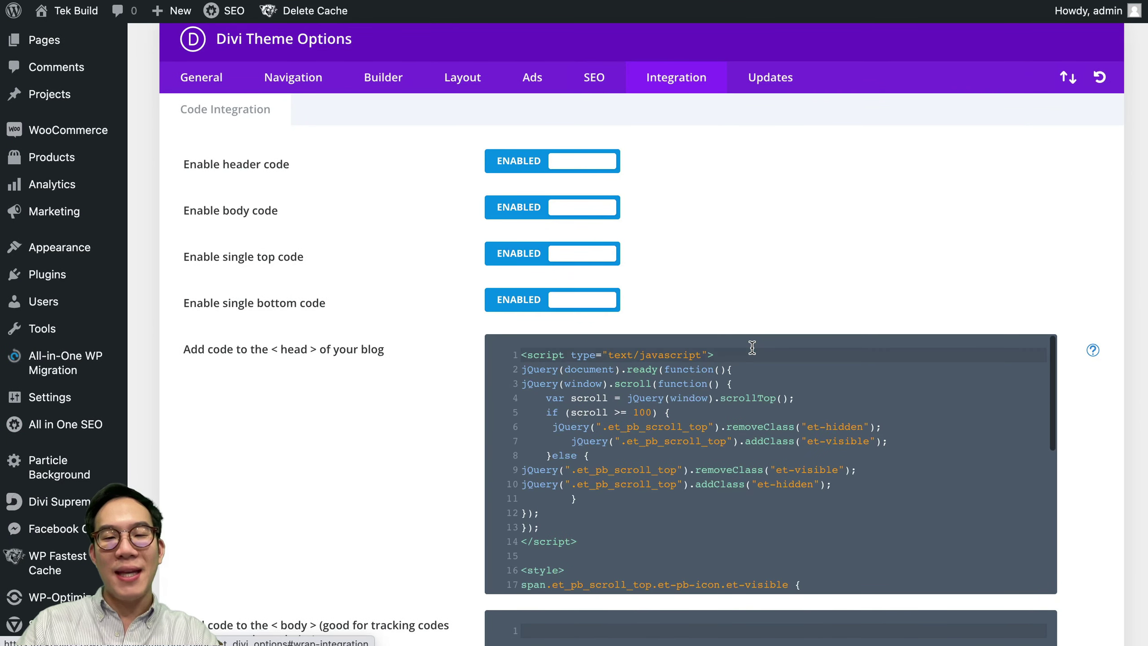
{"action": "scroll", "coordinate": [789, 256], "scroll_direction": "up", "scroll_amount": 1}
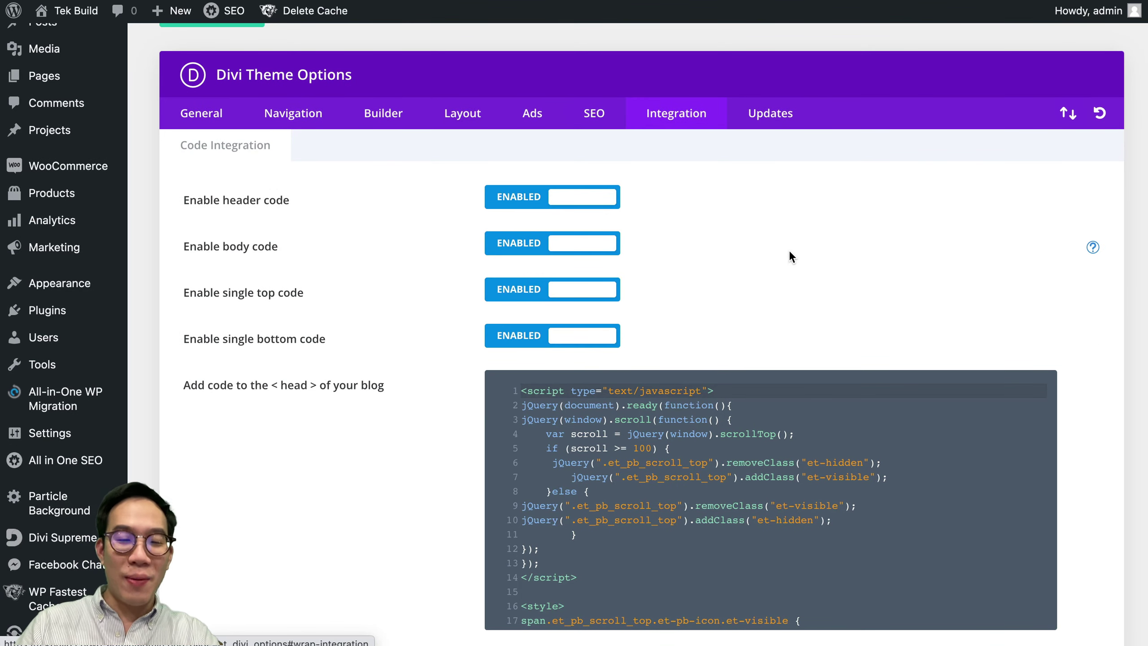
- Review the theme's update options, covering the username, API key and version rollback
{"action": "scroll", "coordinate": [789, 256], "scroll_direction": "down", "scroll_amount": 1}
{"action": "left_click", "coordinate": [764, 63]}
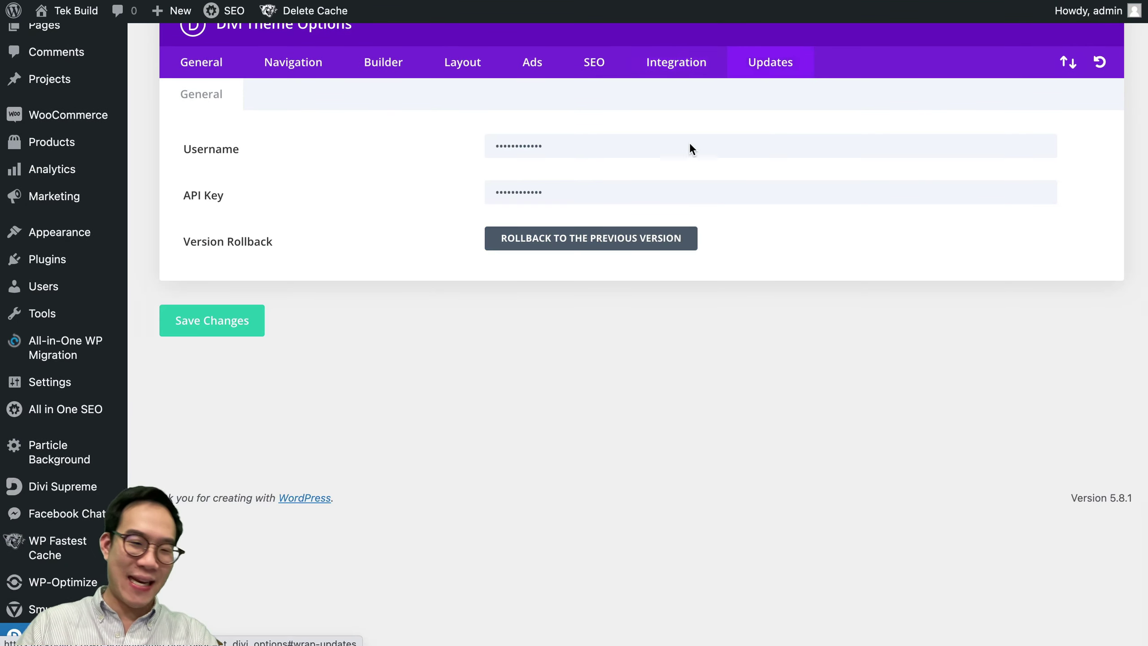
{"action": "scroll", "coordinate": [556, 294], "scroll_direction": "up", "scroll_amount": 1}
{"action": "scroll", "coordinate": [556, 294], "scroll_direction": "up", "scroll_amount": 1}
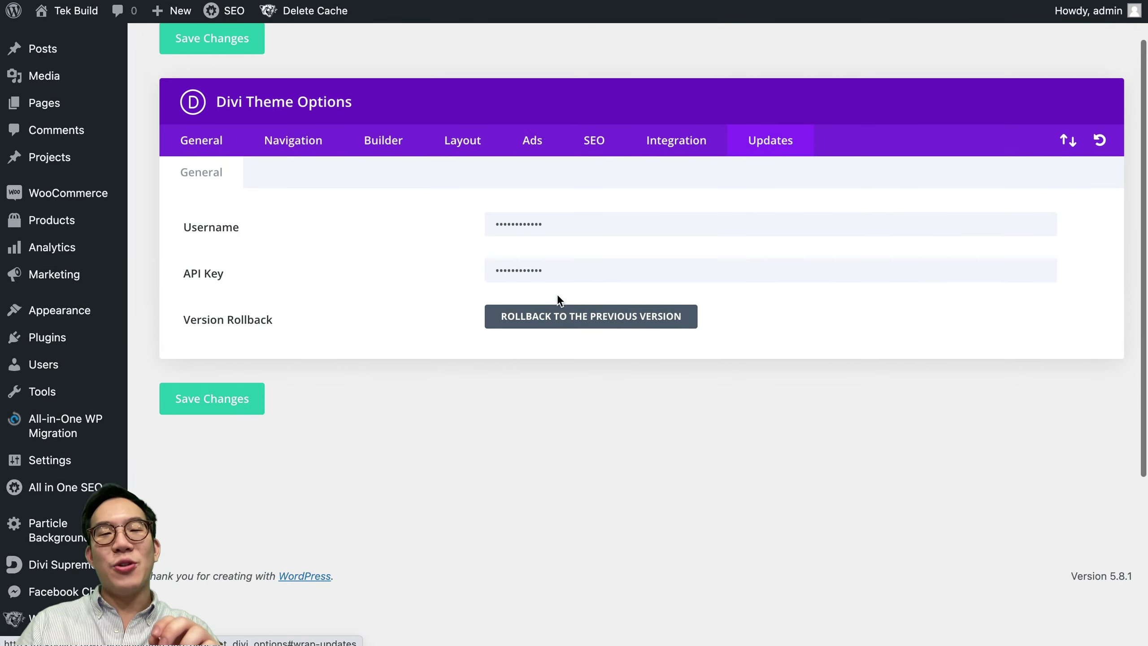
{"action": "scroll", "coordinate": [557, 301], "scroll_direction": "up", "scroll_amount": 1}
{"action": "left_click", "coordinate": [520, 298]}
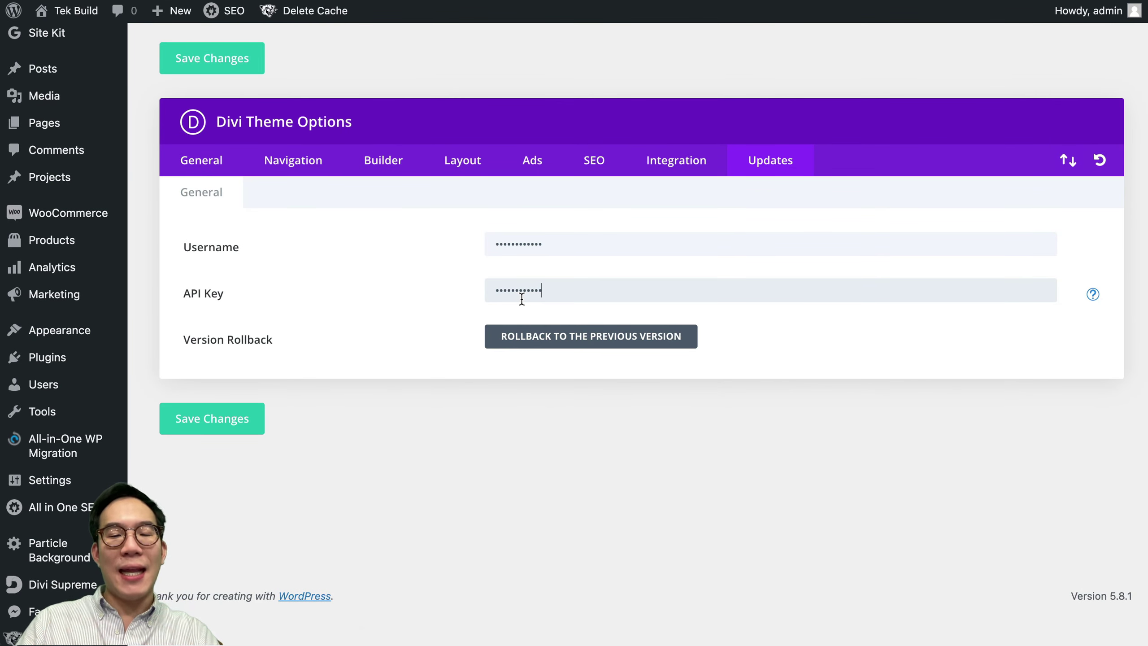
{"action": "double_click", "coordinate": [522, 299]}
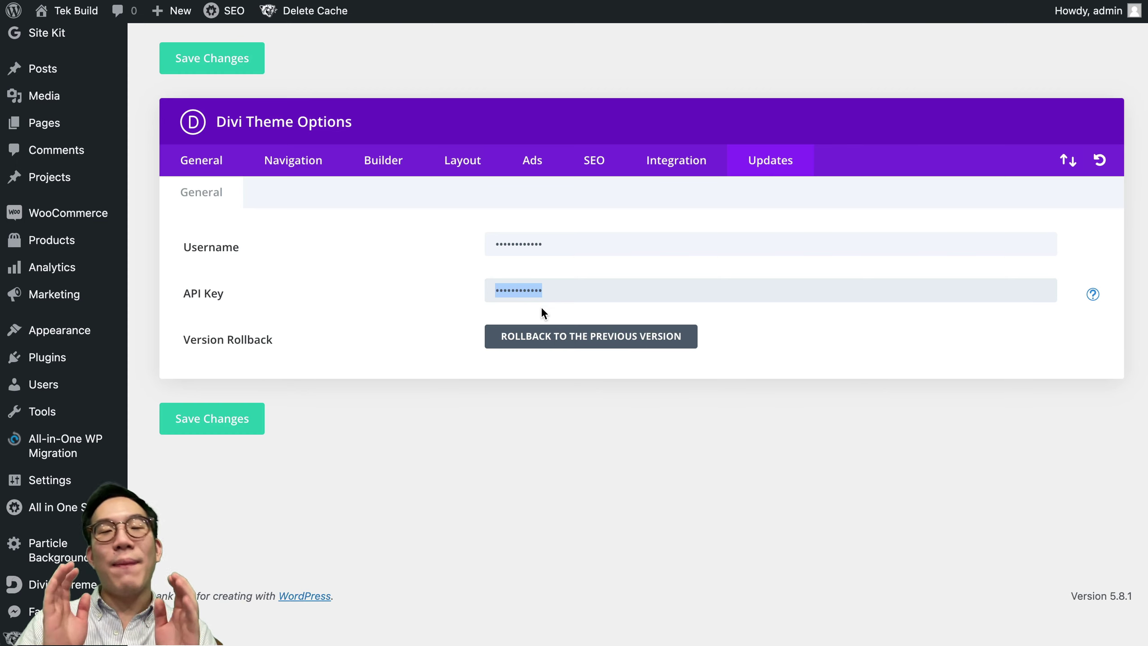
{"action": "scroll", "coordinate": [541, 307], "scroll_direction": "down", "scroll_amount": 2}
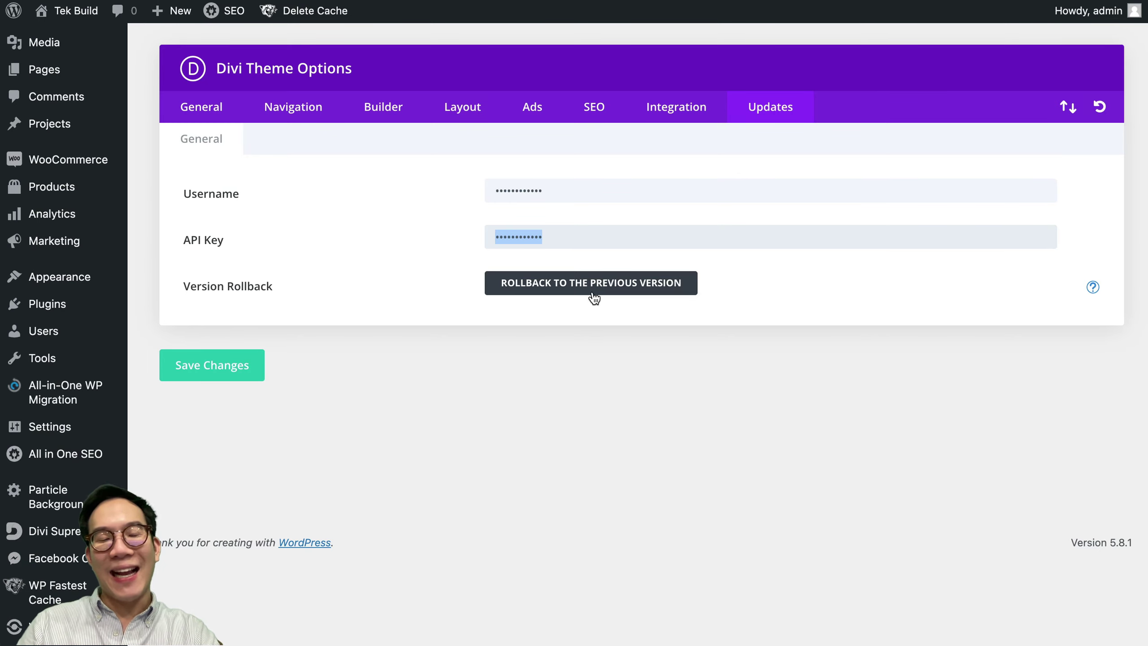
- Open the Divi Theme Builder and look over its website, post and page templates
{"action": "scroll", "coordinate": [592, 290], "scroll_direction": "down", "scroll_amount": 5}
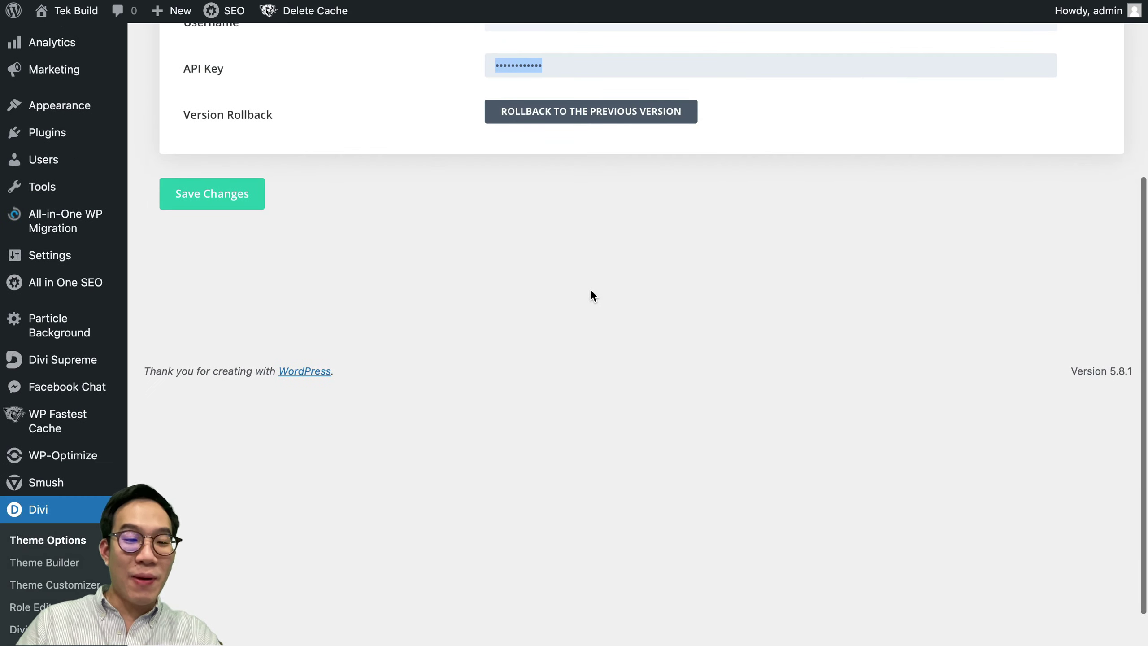
{"action": "scroll", "coordinate": [574, 293], "scroll_direction": "up", "scroll_amount": 8}
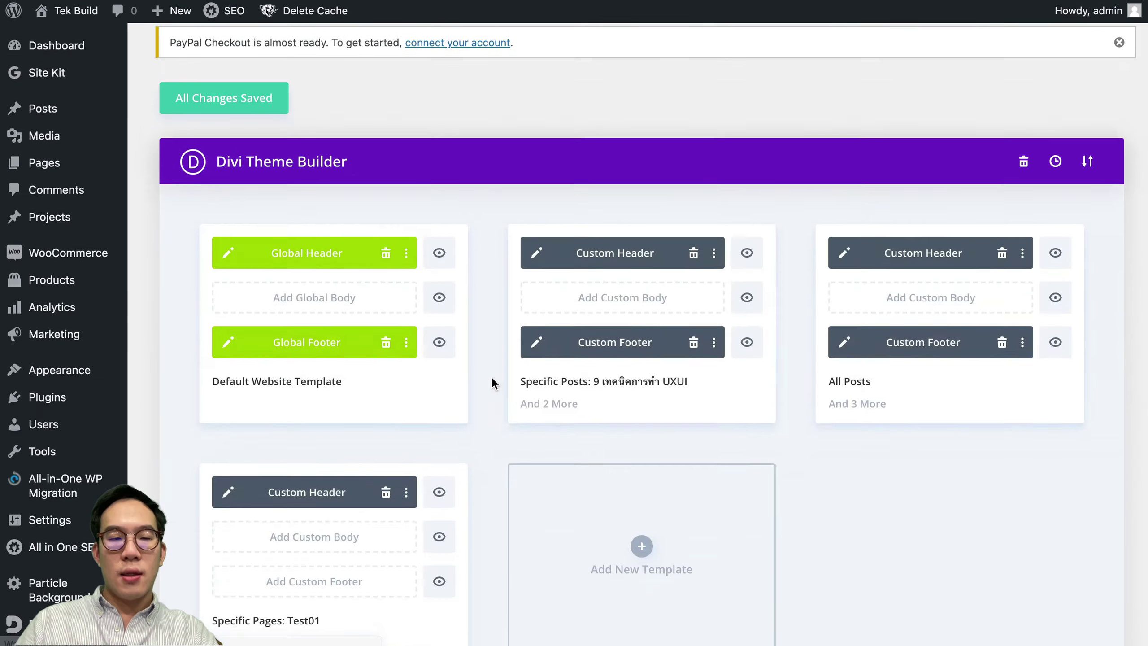
{"action": "scroll", "coordinate": [492, 379], "scroll_direction": "down", "scroll_amount": 6}
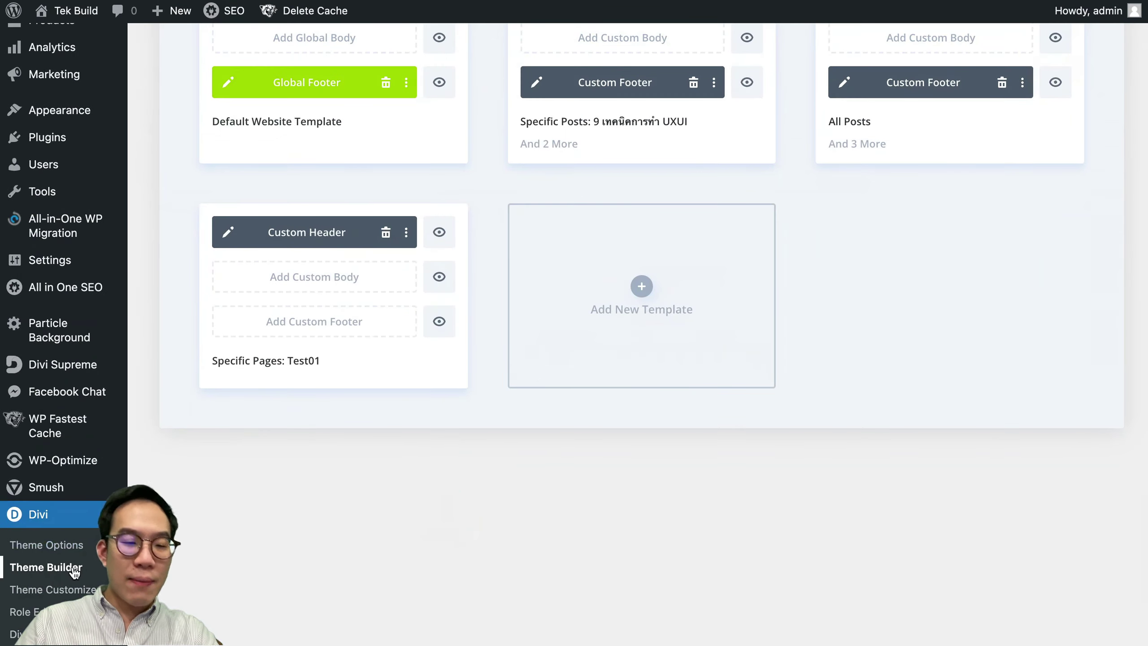
{"action": "scroll", "coordinate": [350, 466], "scroll_direction": "up", "scroll_amount": 7}
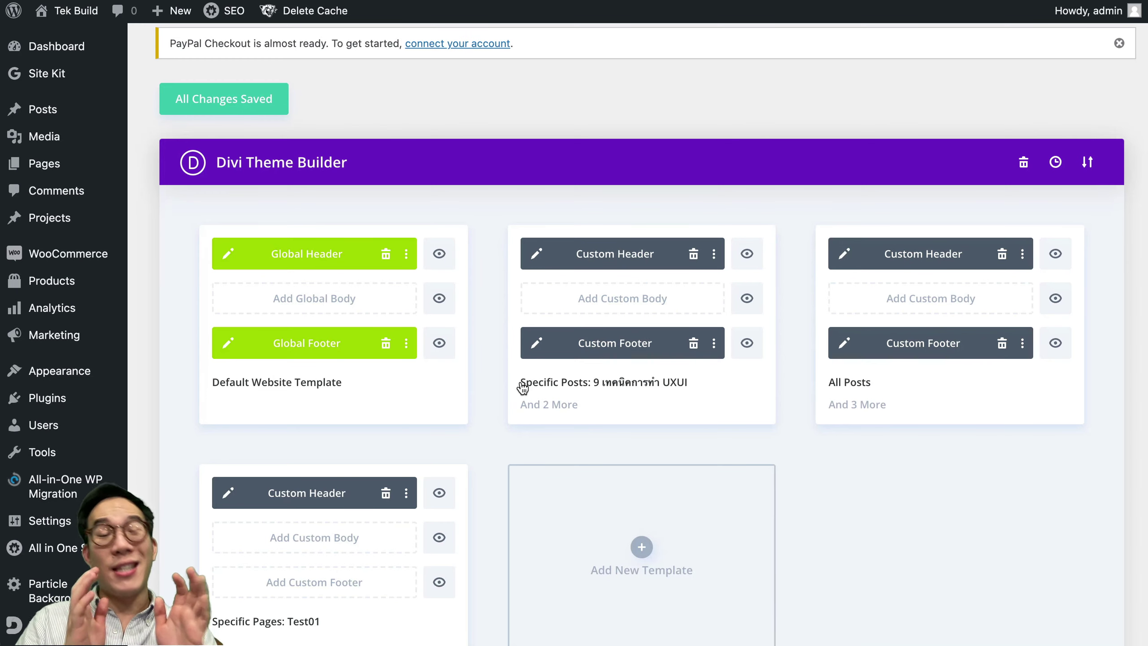
- Open the Default Website Template's Global Header layout for viewing, and close its editor
{"action": "scroll", "coordinate": [523, 387], "scroll_direction": "down", "scroll_amount": 3}
{"action": "scroll", "coordinate": [521, 389], "scroll_direction": "up", "scroll_amount": 2}
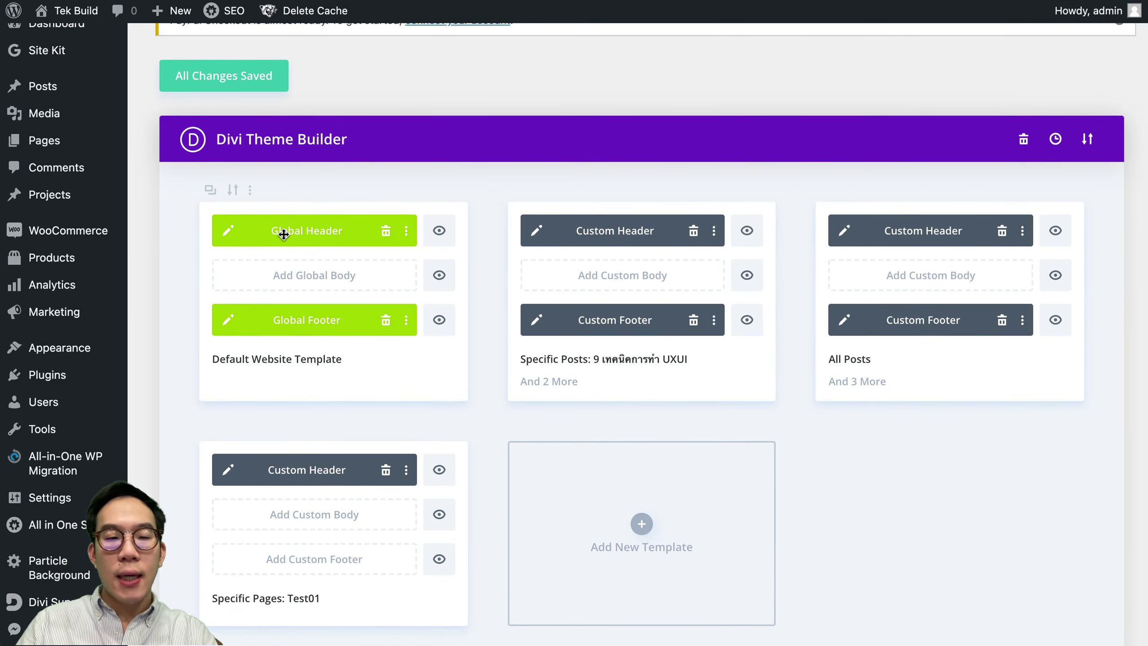
{"action": "left_click", "coordinate": [228, 231]}
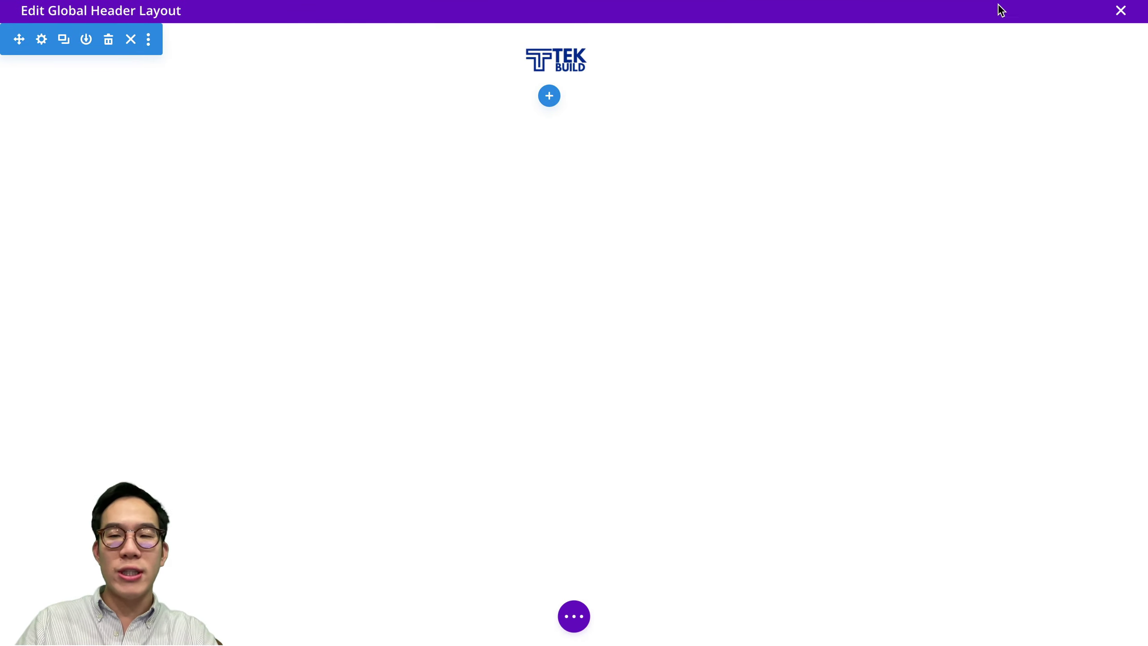
{"action": "left_click", "coordinate": [1120, 10]}
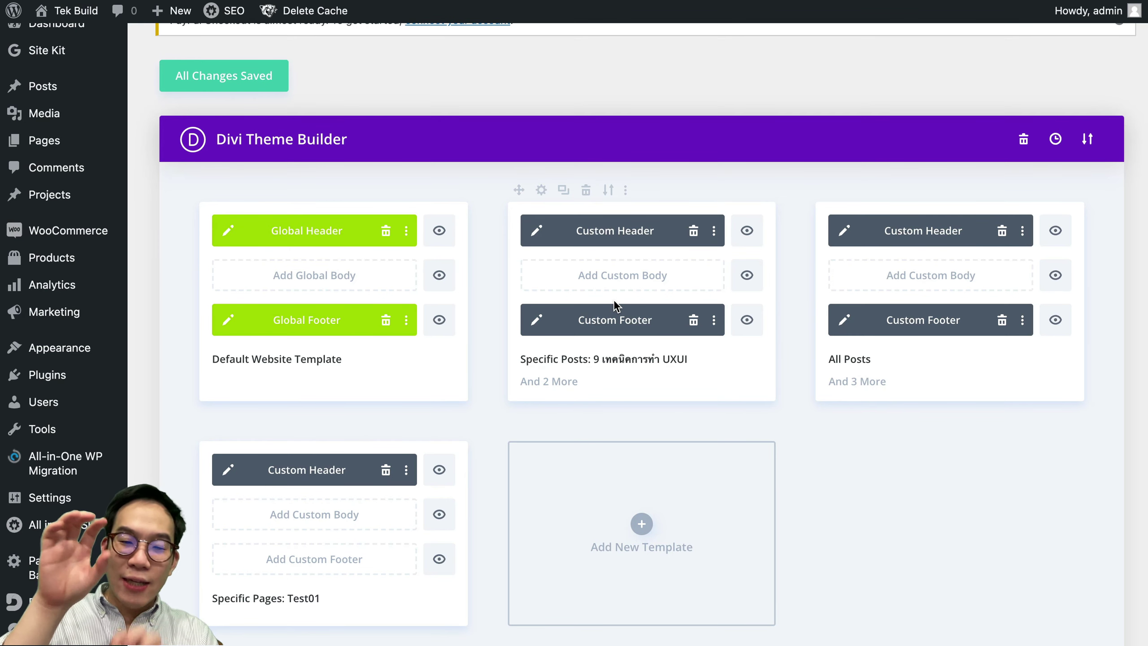
- Inspect where the Specific Posts template can be used, including the Specific Pages choices, and save its template settings
{"action": "left_click", "coordinate": [541, 190]}
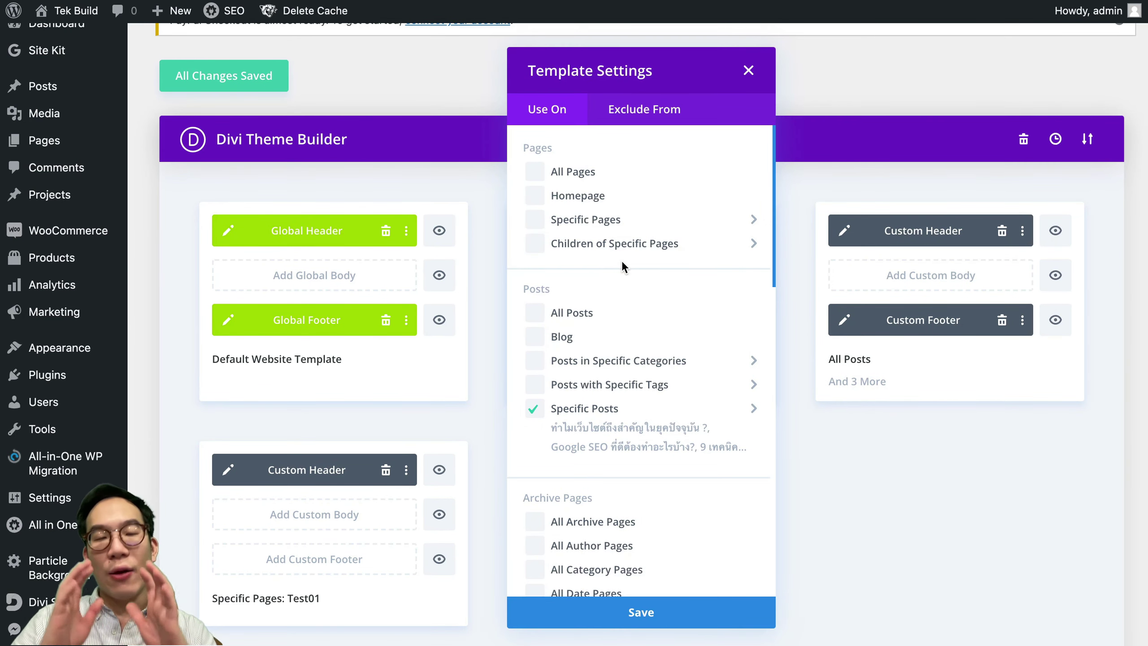
{"action": "left_click", "coordinate": [587, 221]}
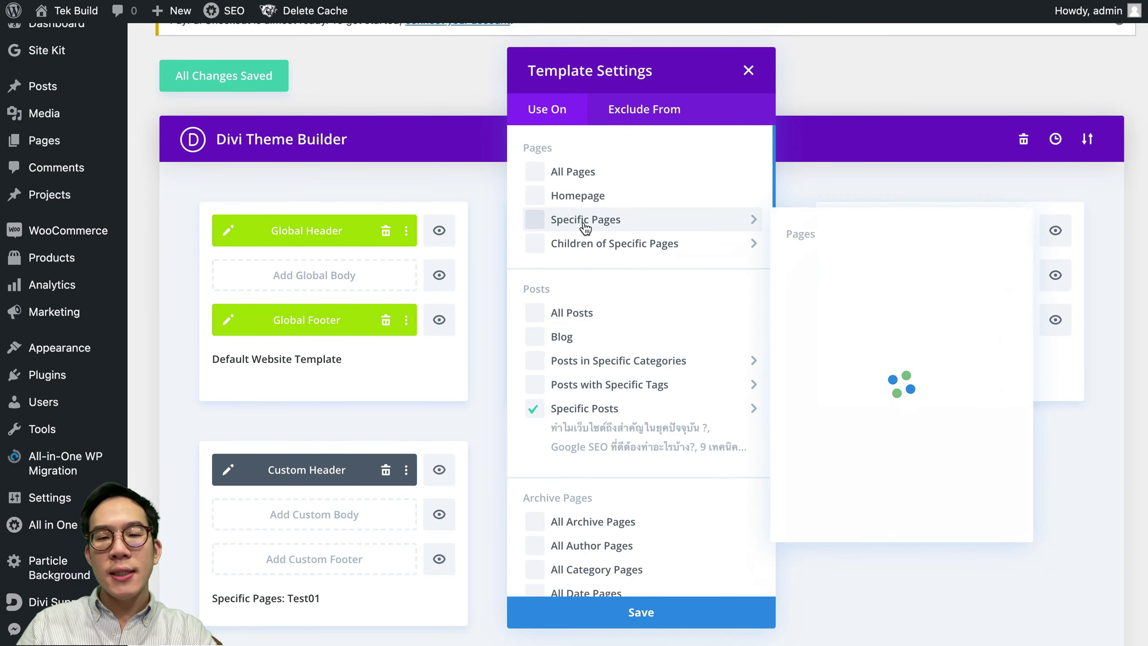
{"action": "scroll", "coordinate": [887, 361], "scroll_direction": "down", "scroll_amount": 5}
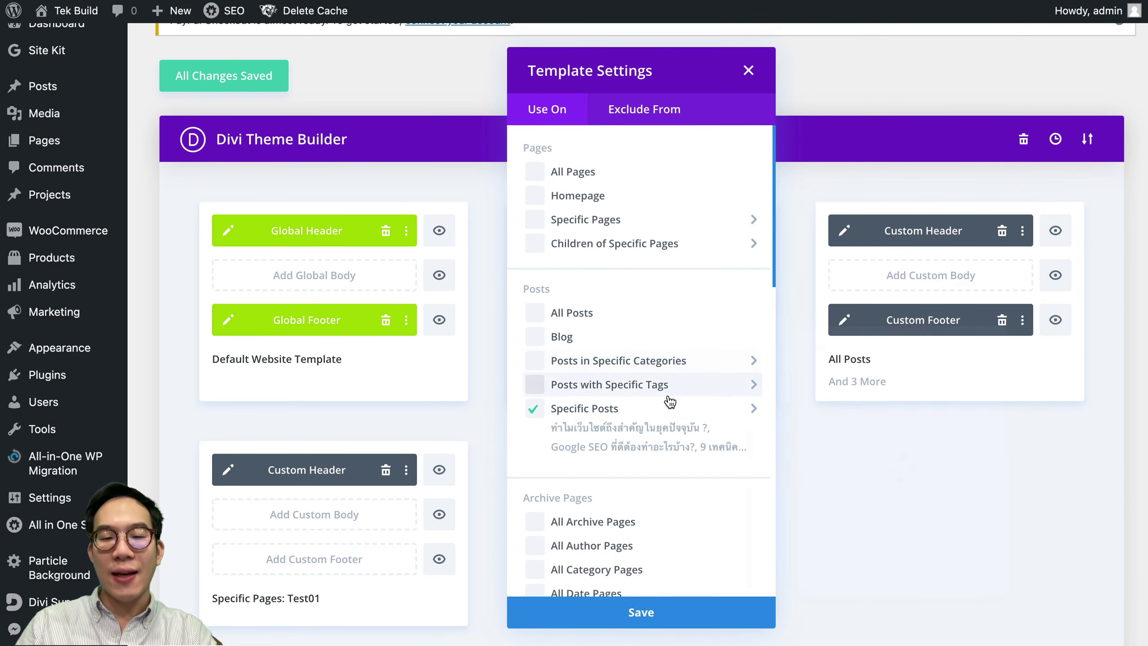
{"action": "left_click", "coordinate": [641, 611]}
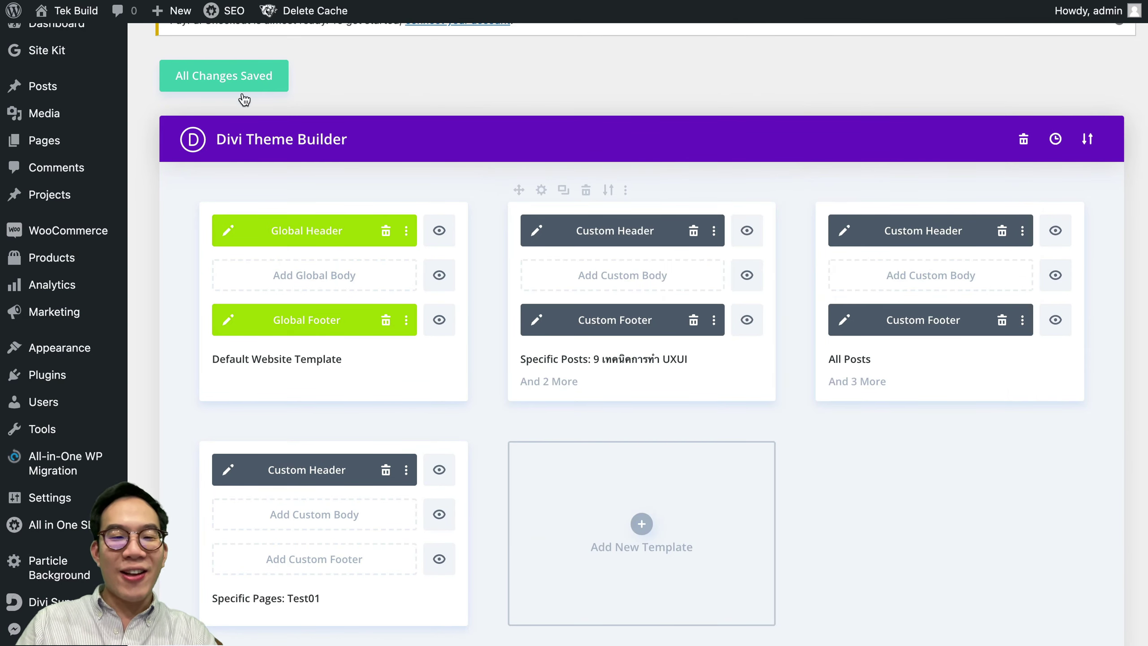
- Open the Theme Customizer's general settings and review the Site Identity title, tagline and site icon
{"action": "scroll", "coordinate": [242, 95], "scroll_direction": "up", "scroll_amount": 1}
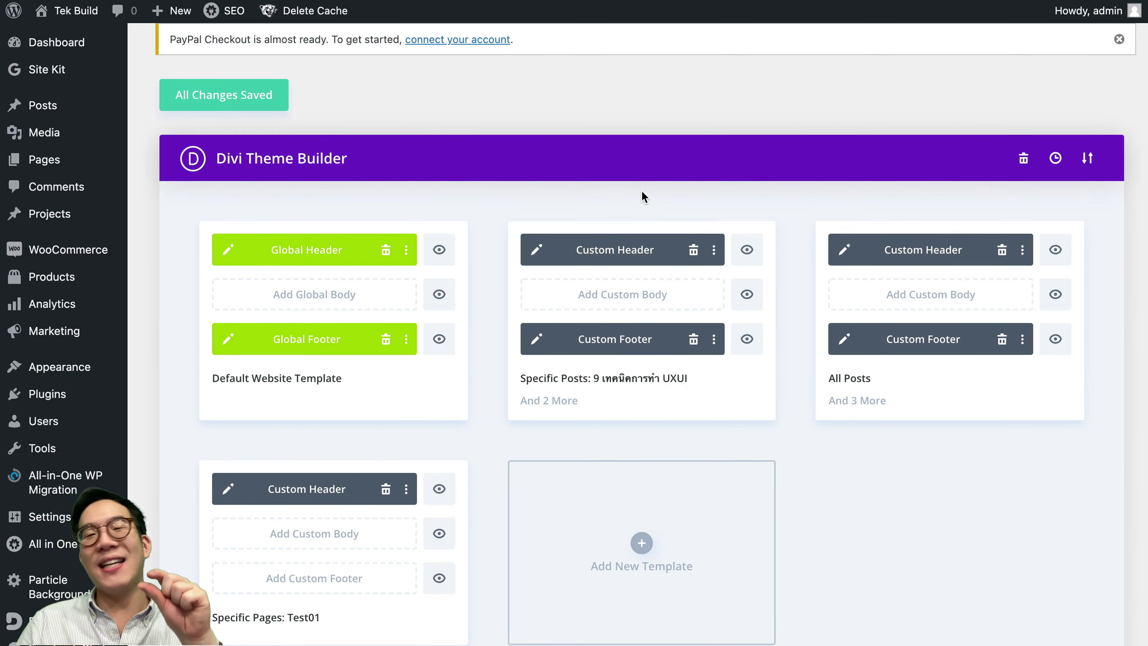
{"action": "scroll", "coordinate": [642, 193], "scroll_direction": "down", "scroll_amount": 5}
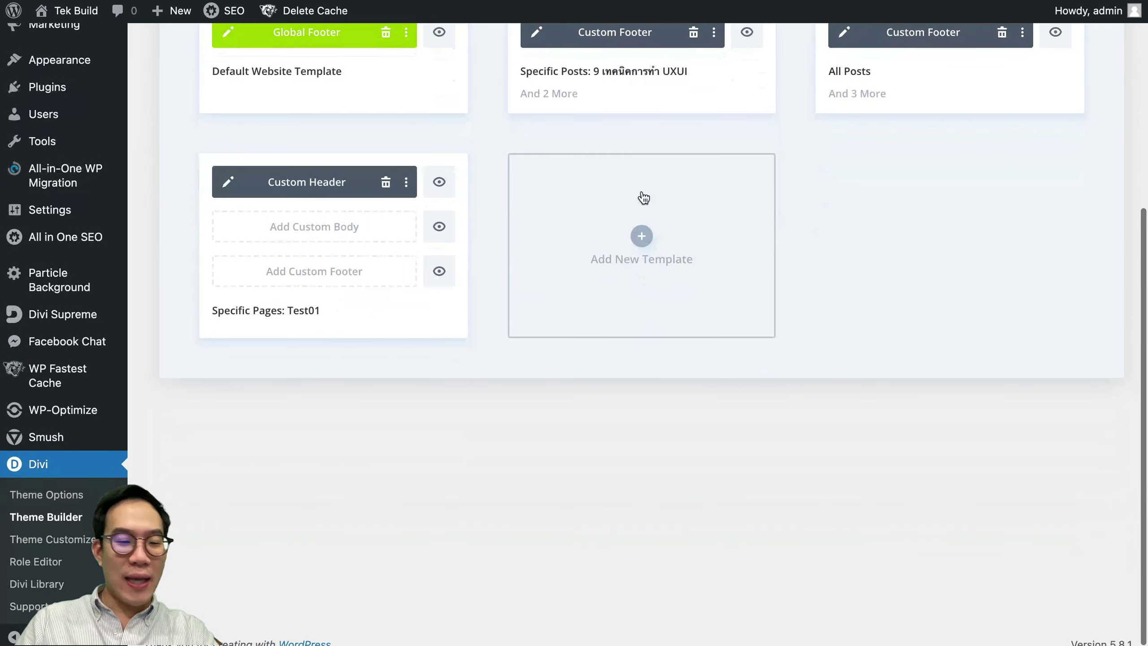
{"action": "left_click", "coordinate": [50, 540]}
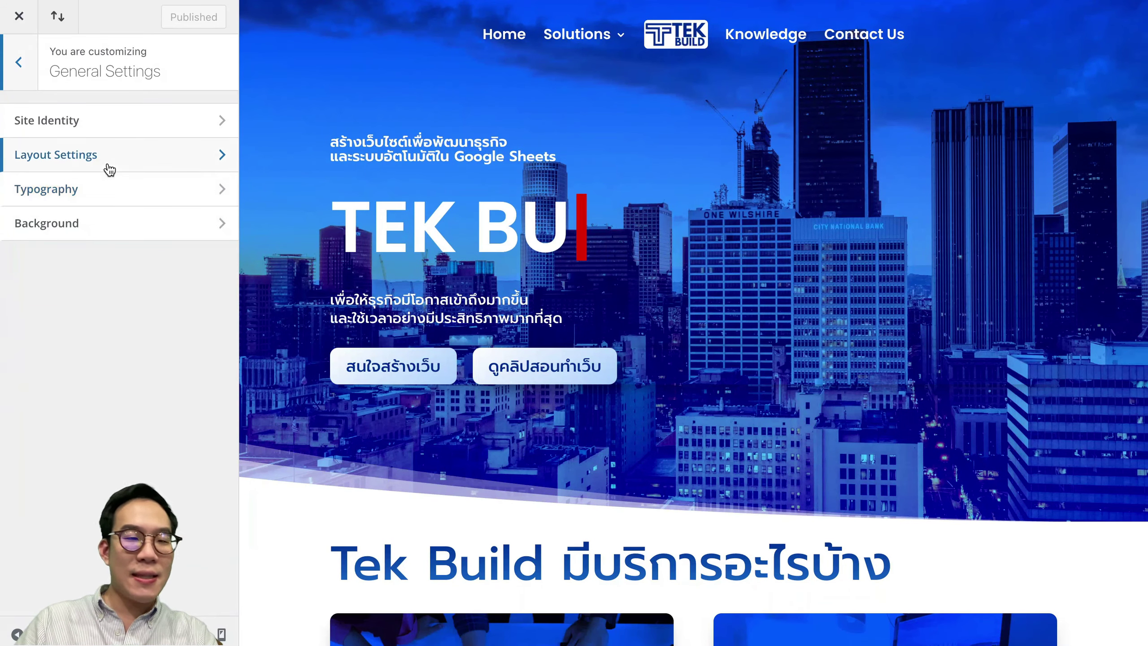
{"action": "left_click", "coordinate": [123, 131]}
{"action": "left_click", "coordinate": [144, 162]}
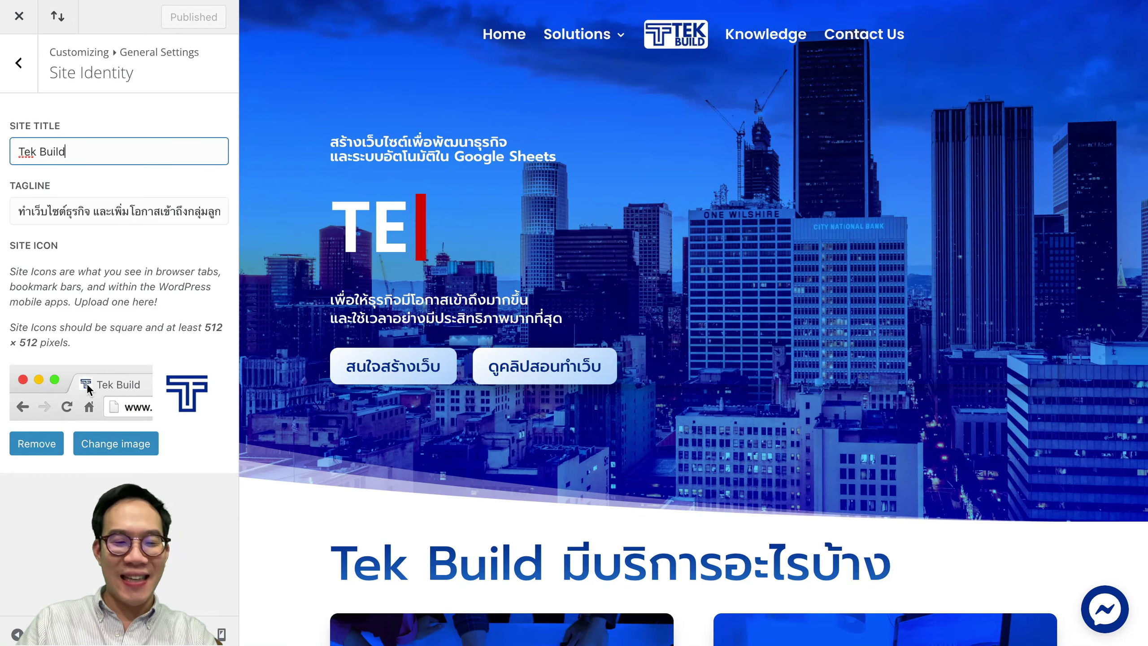
- Review the customizer's Typography settings for body and header text sizes, fonts and colors
{"action": "left_click", "coordinate": [19, 62]}
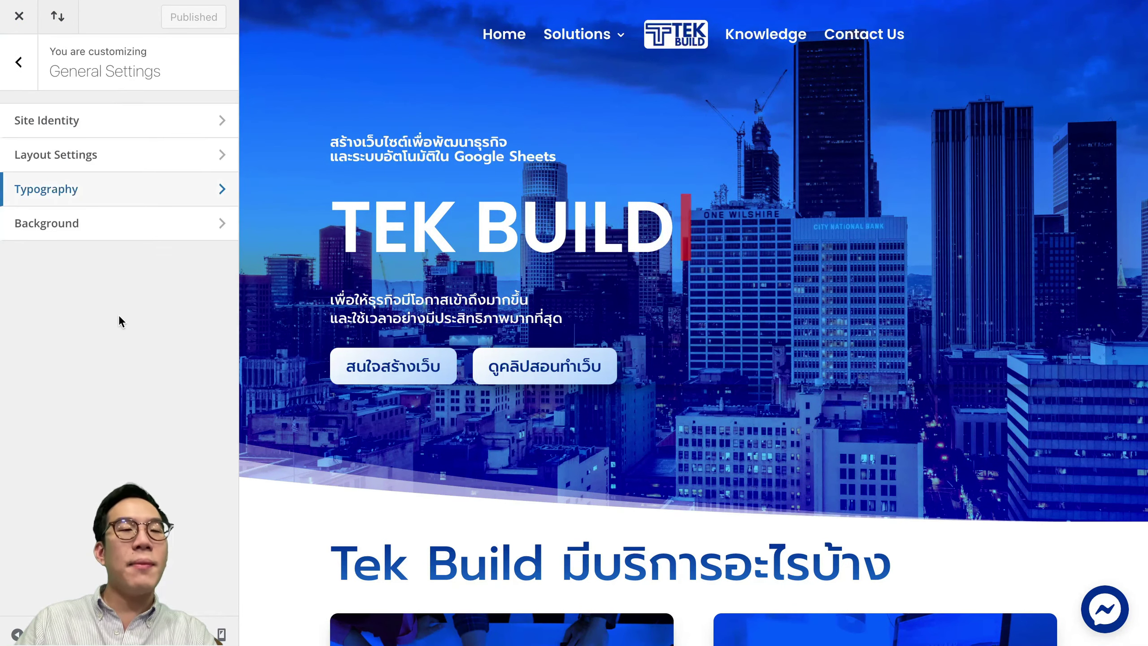
{"action": "left_click", "coordinate": [72, 195]}
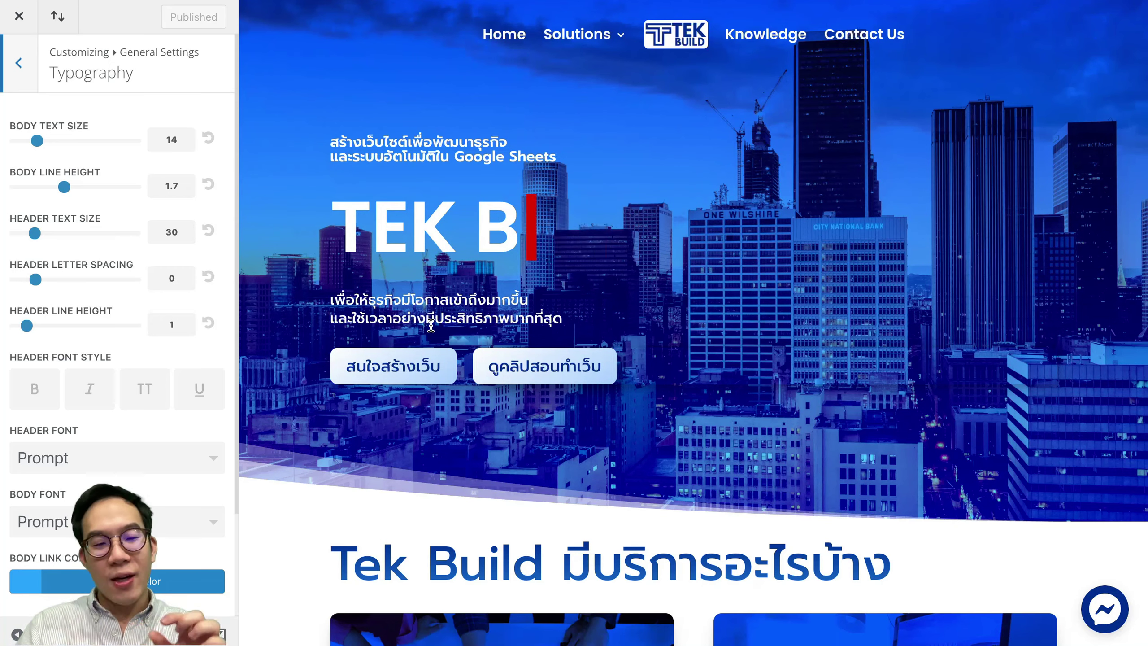
{"action": "scroll", "coordinate": [173, 420], "scroll_direction": "down", "scroll_amount": 2}
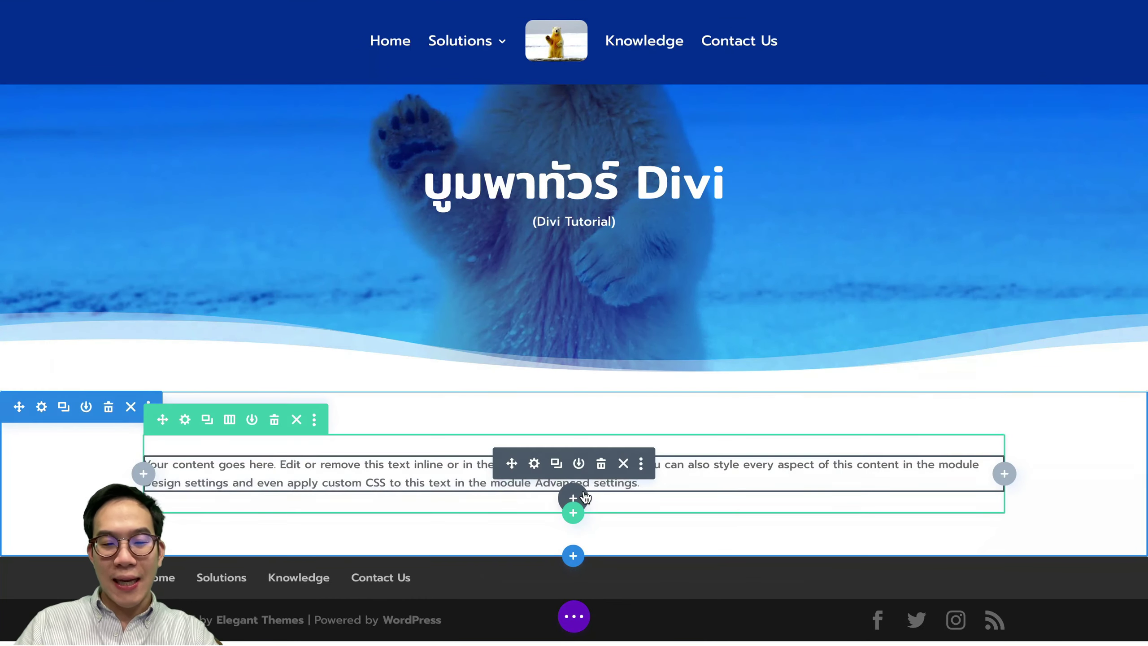
- Add a Text module below the existing text on the Divi tutorial page and open its design settings
{"action": "left_click", "coordinate": [574, 498]}
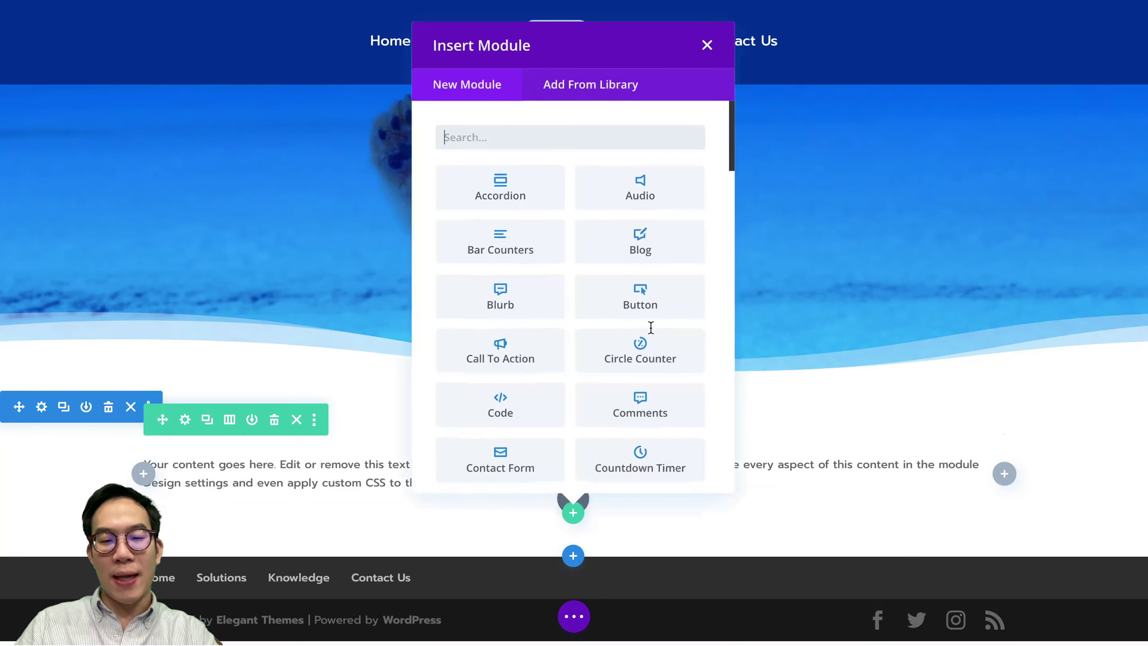
{"action": "type", "text": "text"}
{"action": "left_click", "coordinate": [615, 238]}
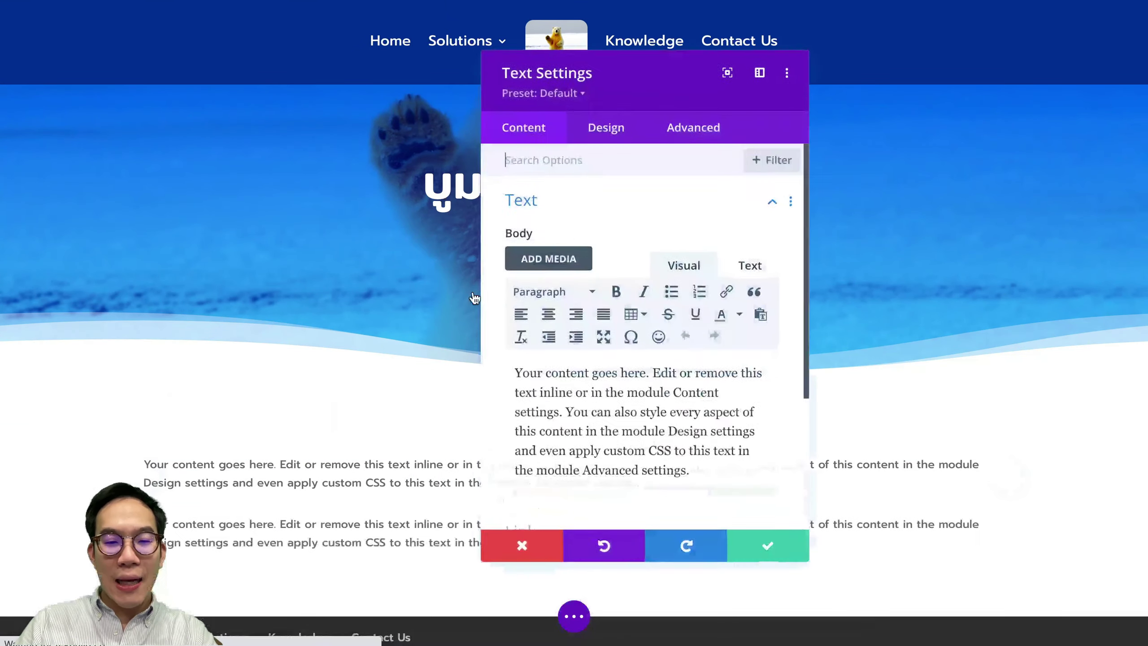
{"action": "left_click", "coordinate": [606, 127]}
{"action": "left_click", "coordinate": [599, 200]}
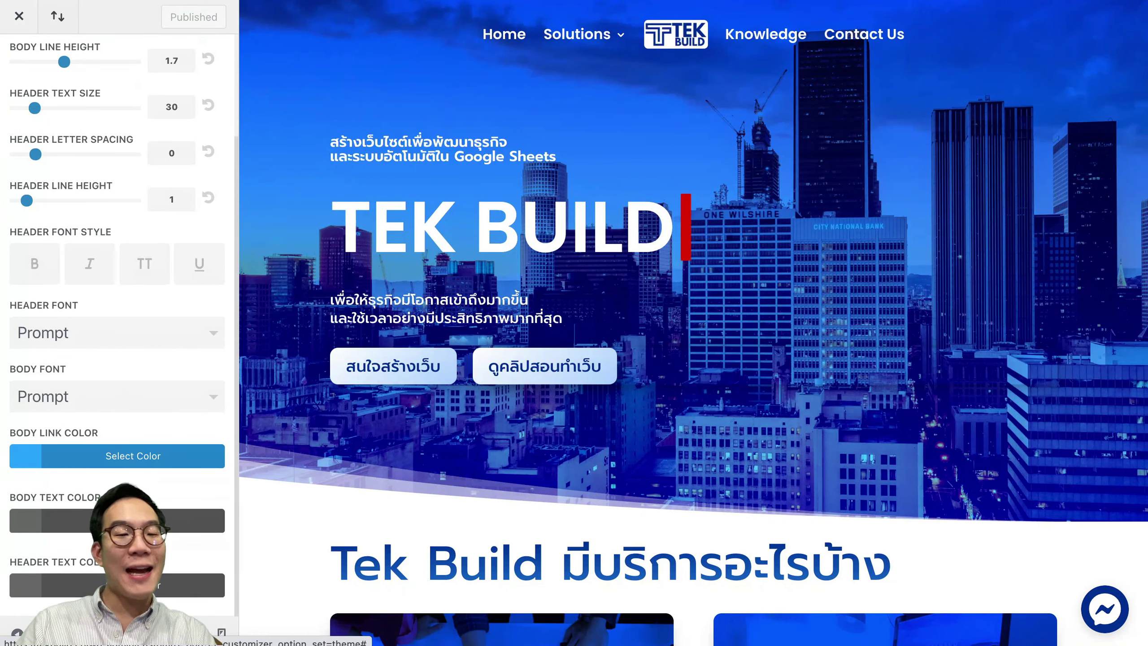
- Review the Administrator permissions in the Divi Role Editor, from theme options and builder interface down to module use
{"action": "scroll", "coordinate": [118, 317], "scroll_direction": "up", "scroll_amount": 3}
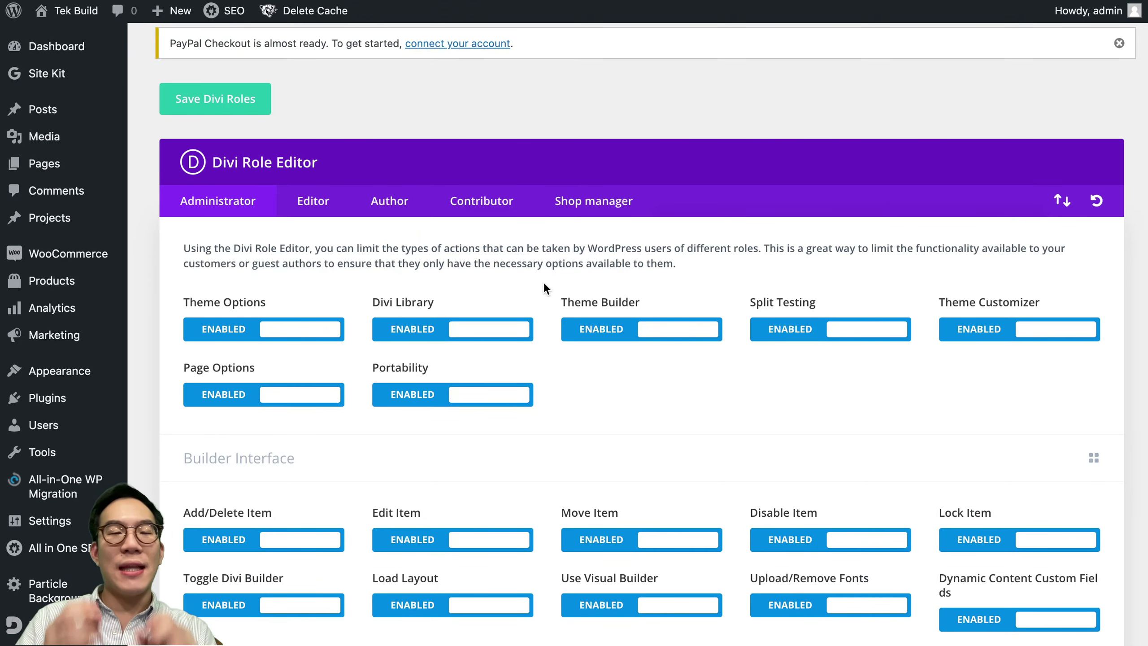
{"action": "scroll", "coordinate": [545, 285], "scroll_direction": "down", "scroll_amount": 1}
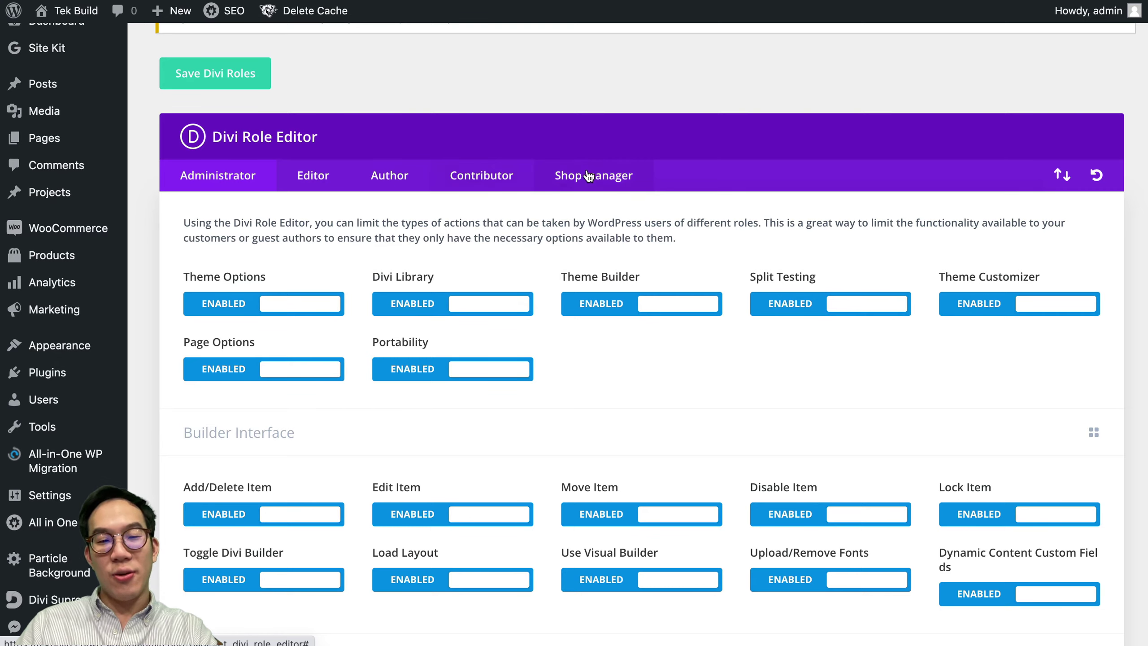
{"action": "scroll", "coordinate": [651, 231], "scroll_direction": "down", "scroll_amount": 6}
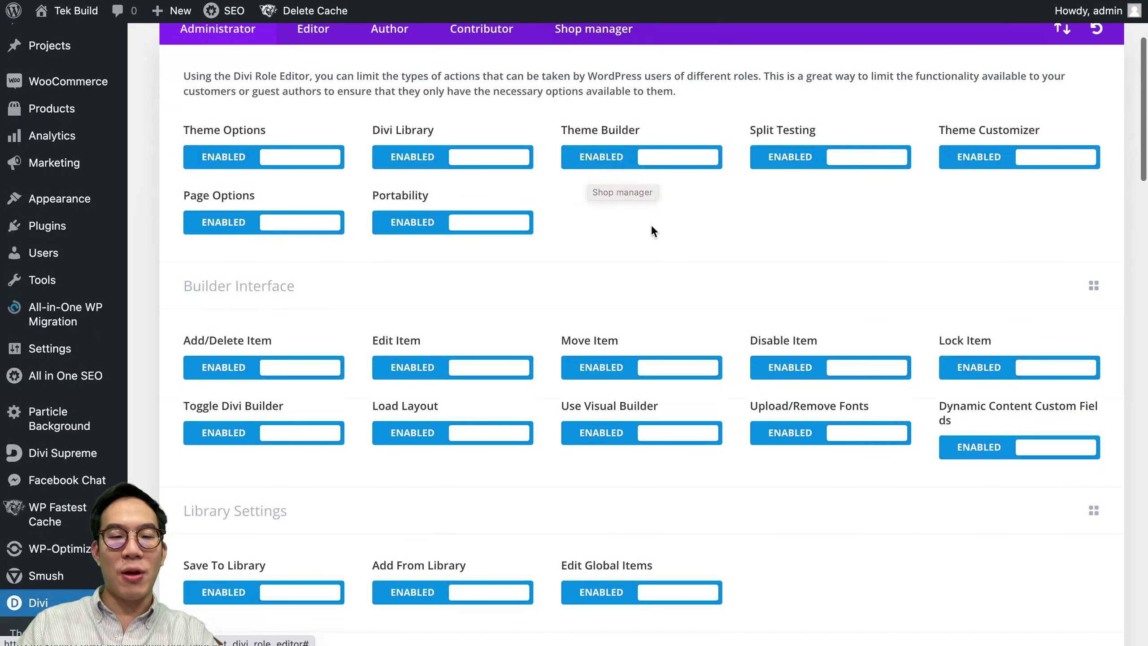
{"action": "scroll", "coordinate": [701, 340], "scroll_direction": "down", "scroll_amount": 15}
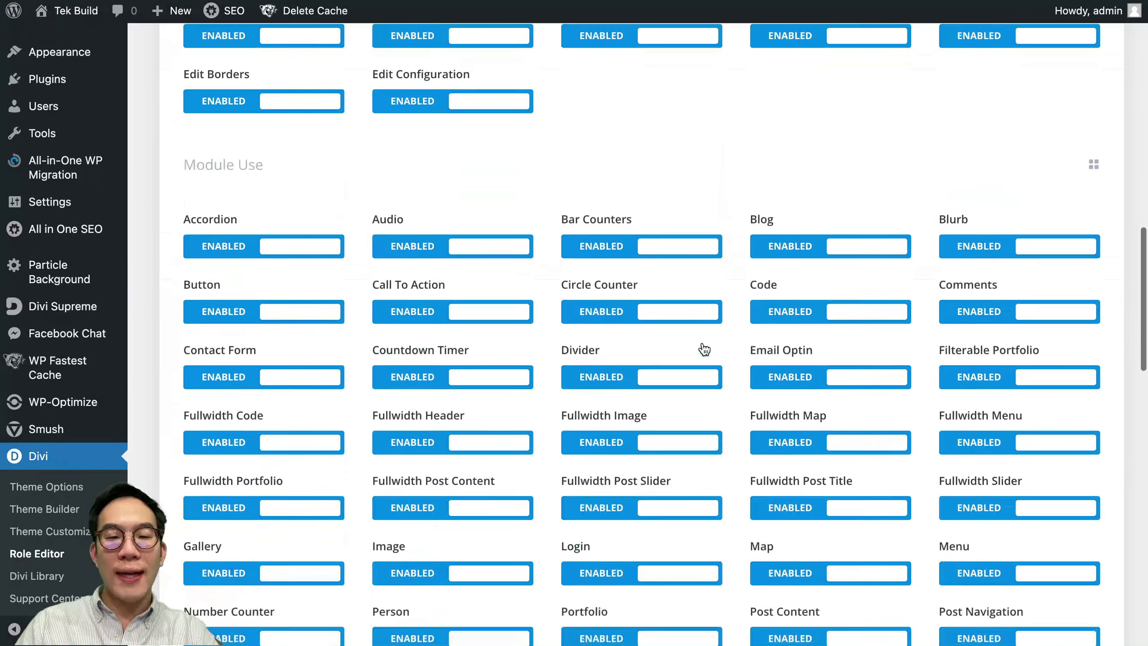
{"action": "scroll", "coordinate": [702, 341], "scroll_direction": "down", "scroll_amount": 6}
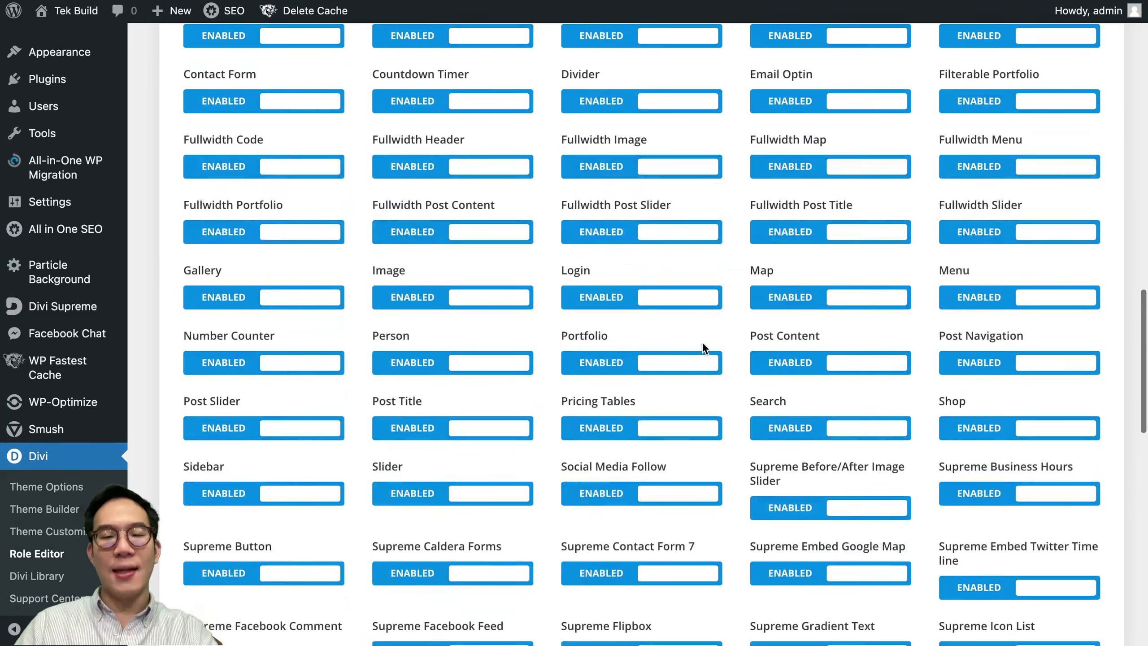
- Review the remaining module permissions for the Administrator in the Divi Role Editor
{"action": "scroll", "coordinate": [703, 345], "scroll_direction": "down", "scroll_amount": 15}
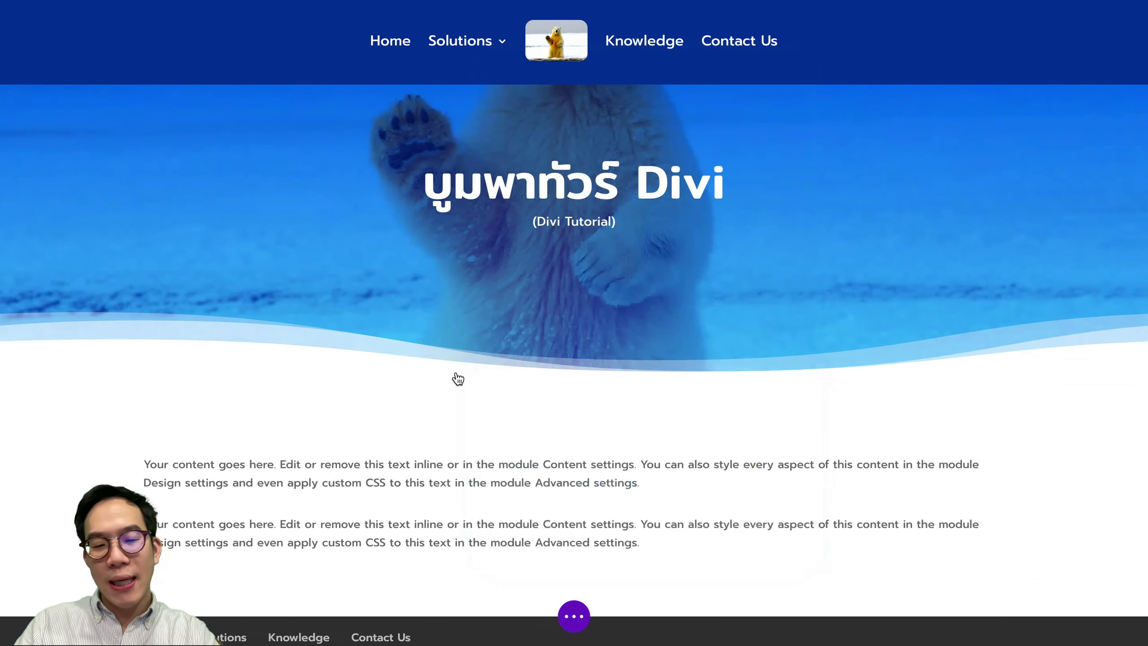
- Try adding the text section to the Divi Library under the layout name asfd, and close the form without saving
{"action": "scroll", "coordinate": [458, 379], "scroll_direction": "down", "scroll_amount": 2}
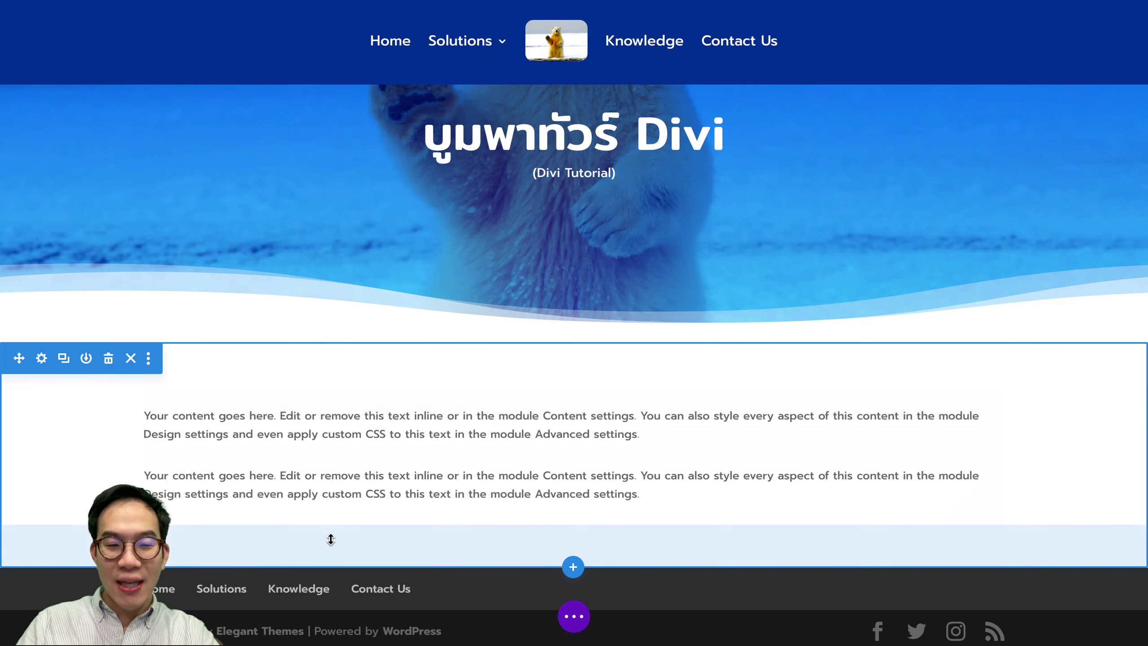
{"action": "left_click", "coordinate": [86, 358]}
{"action": "type", "text": "asfd"}
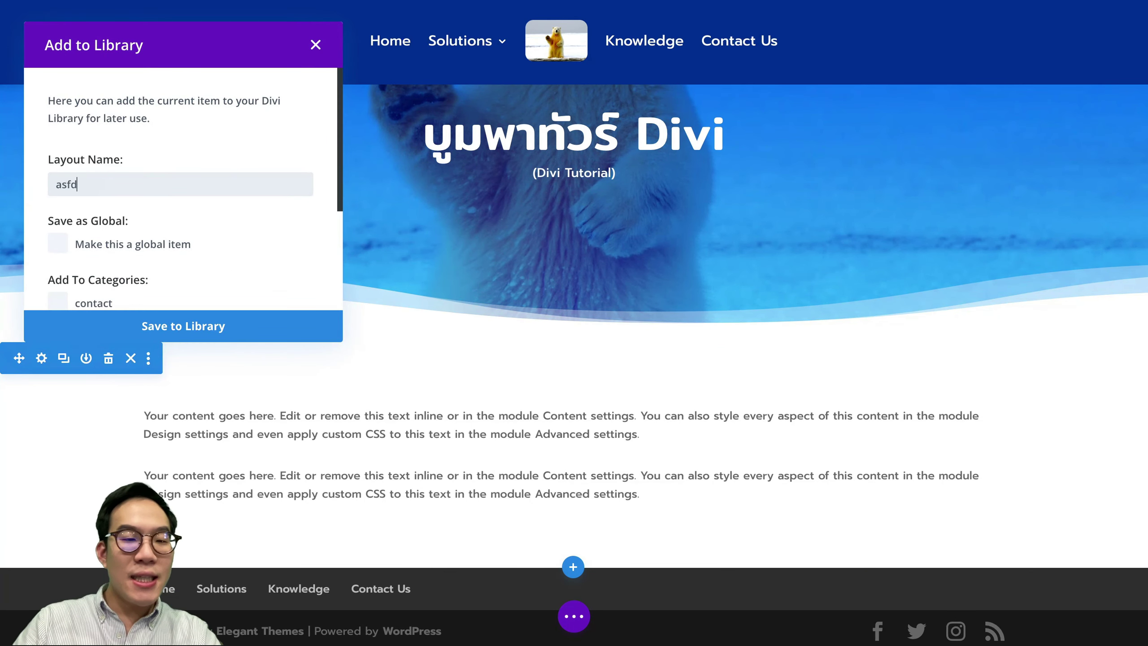
{"action": "left_click", "coordinate": [59, 244]}
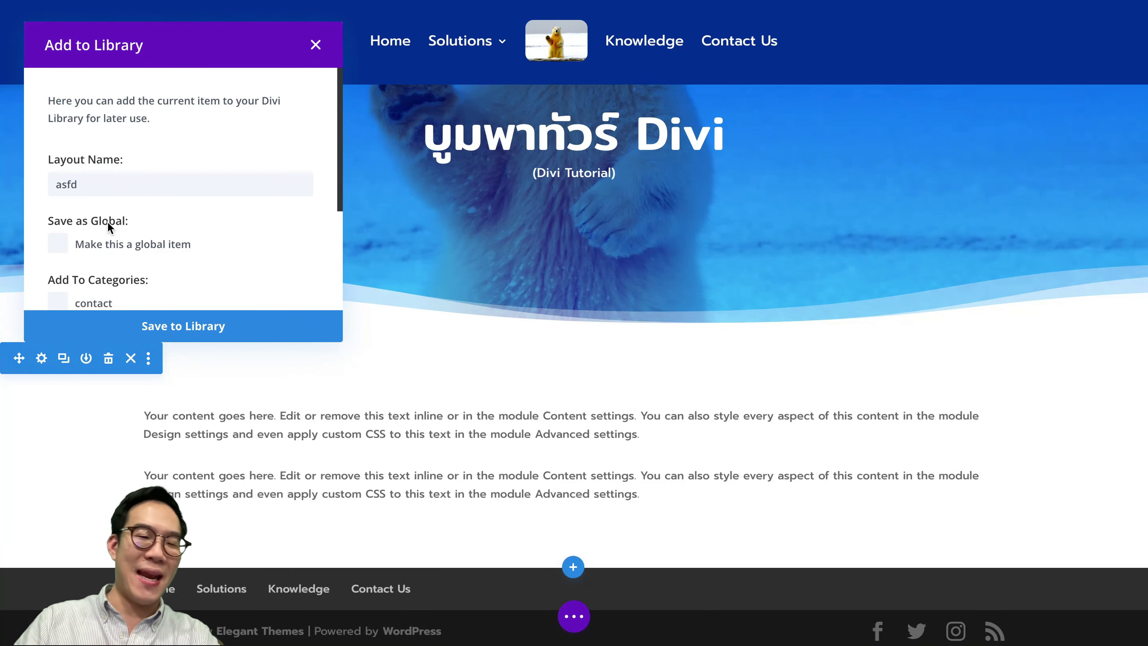
{"action": "double_click", "coordinate": [128, 182]}
{"action": "key", "text": "BackSpace"}
{"action": "key", "text": "Escape"}
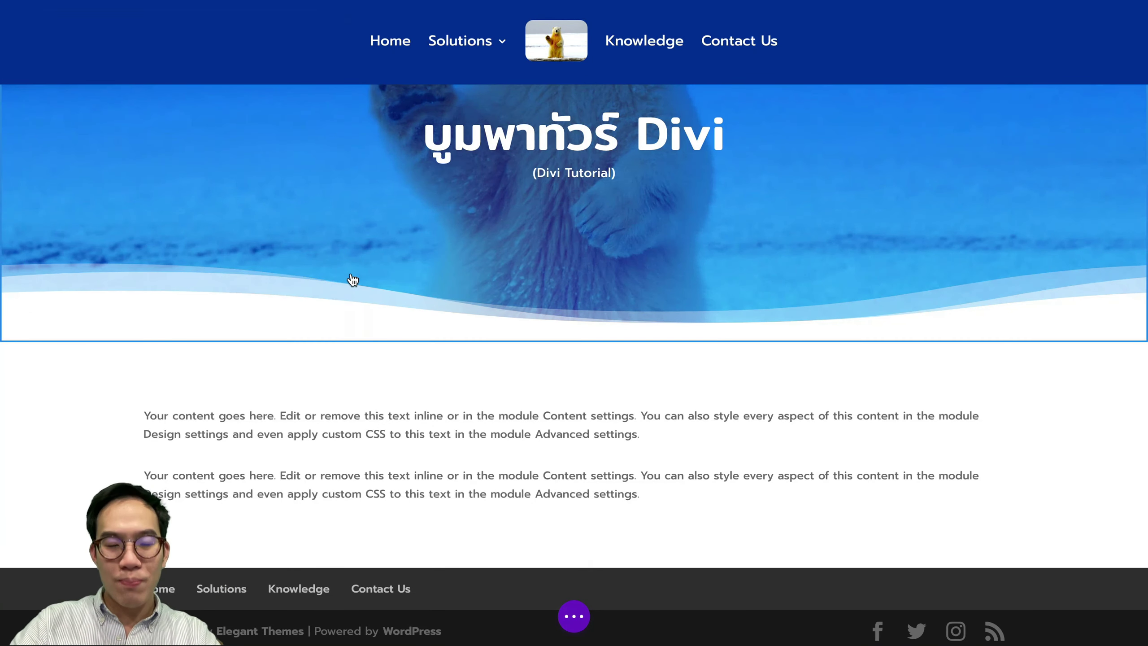
- Browse the saved library sections available for insertion below the text section on the Divi tutorial page
{"action": "left_click", "coordinate": [573, 565]}
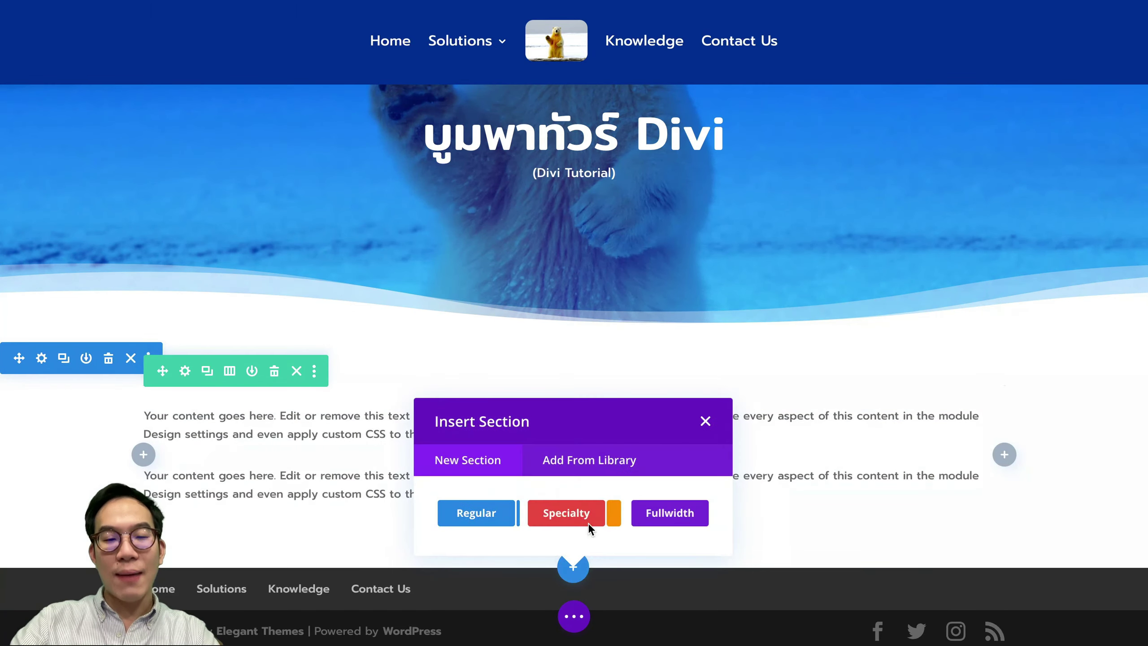
{"action": "left_click", "coordinate": [588, 460]}
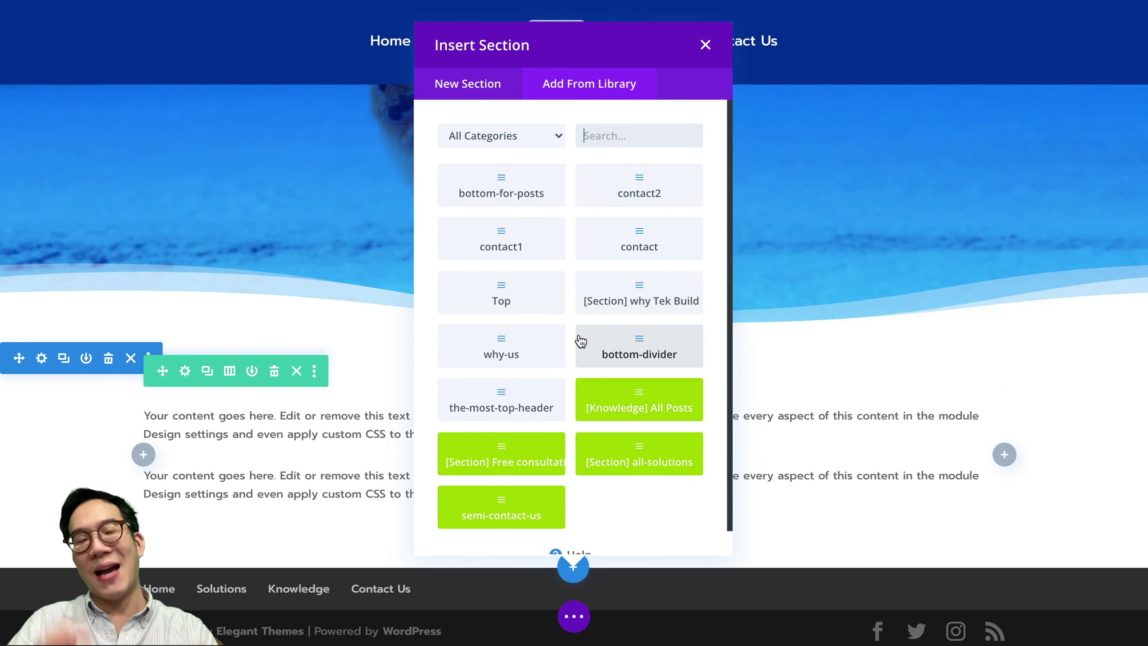
{"action": "left_click", "coordinate": [610, 310]}
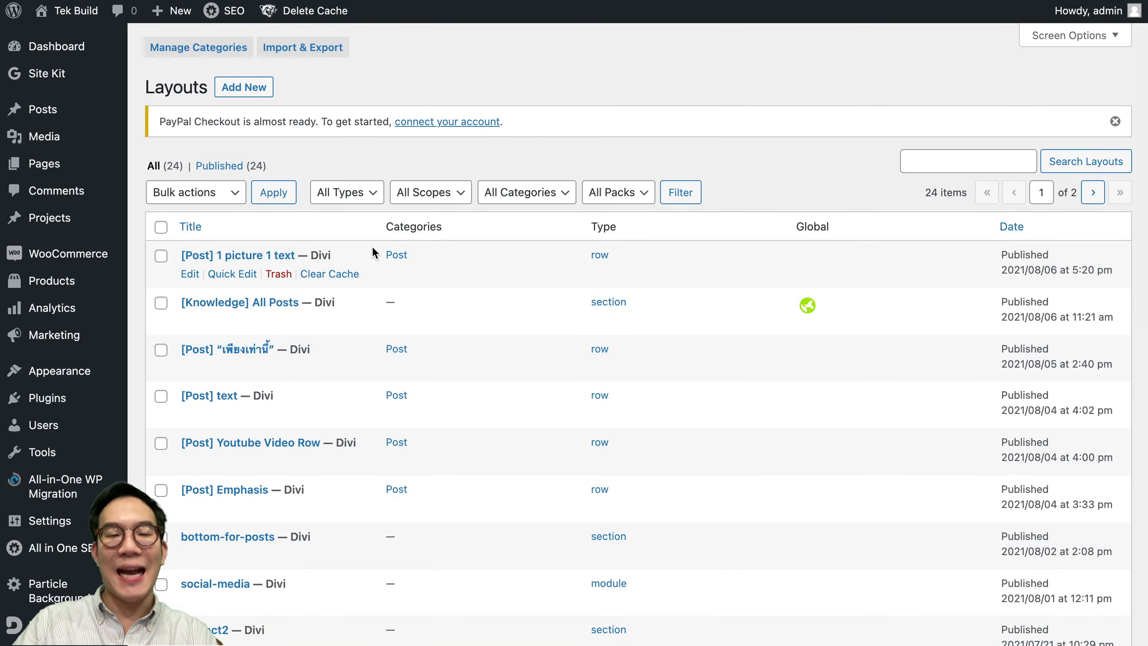
- Review the saved layouts in the Divi Library list, including their categories, types and global status
{"action": "scroll", "coordinate": [371, 253], "scroll_direction": "down", "scroll_amount": 1}
{"action": "scroll", "coordinate": [372, 249], "scroll_direction": "down", "scroll_amount": 1}
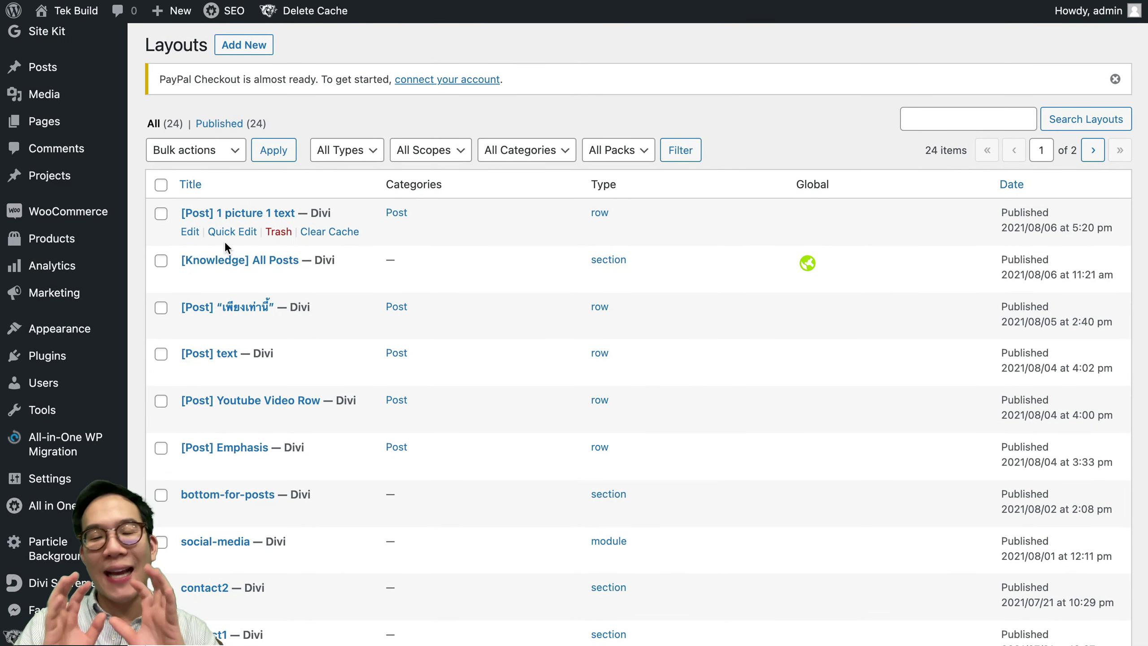
{"action": "scroll", "coordinate": [225, 245], "scroll_direction": "down", "scroll_amount": 10}
{"action": "scroll", "coordinate": [244, 475], "scroll_direction": "up", "scroll_amount": 10}
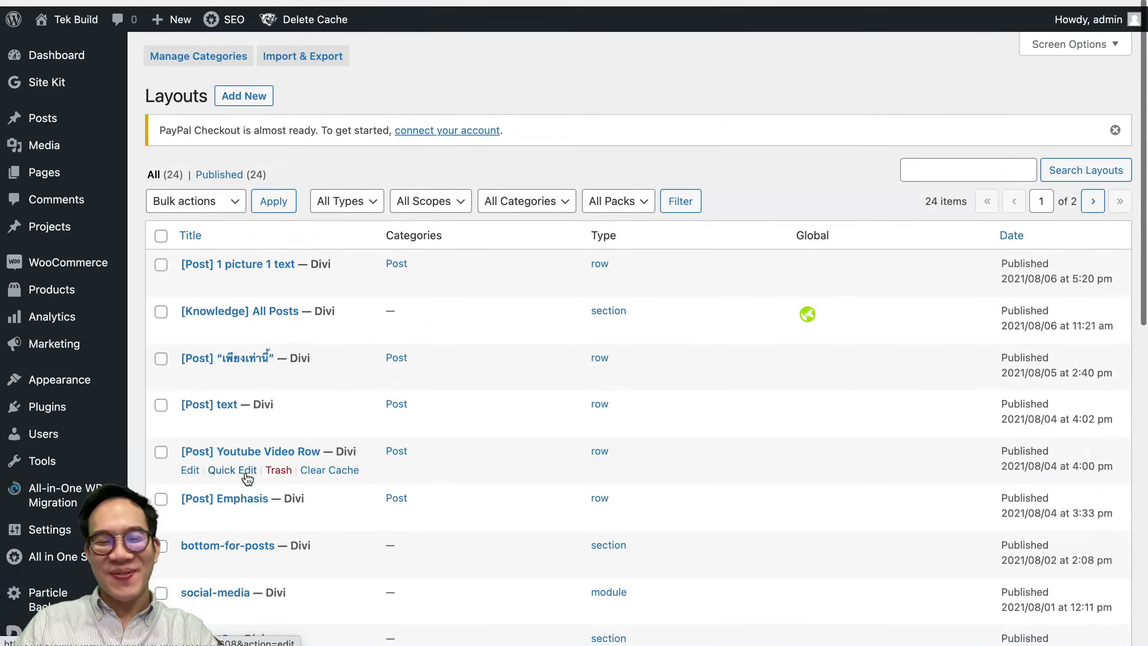
{"action": "scroll", "coordinate": [244, 473], "scroll_direction": "down", "scroll_amount": 10}
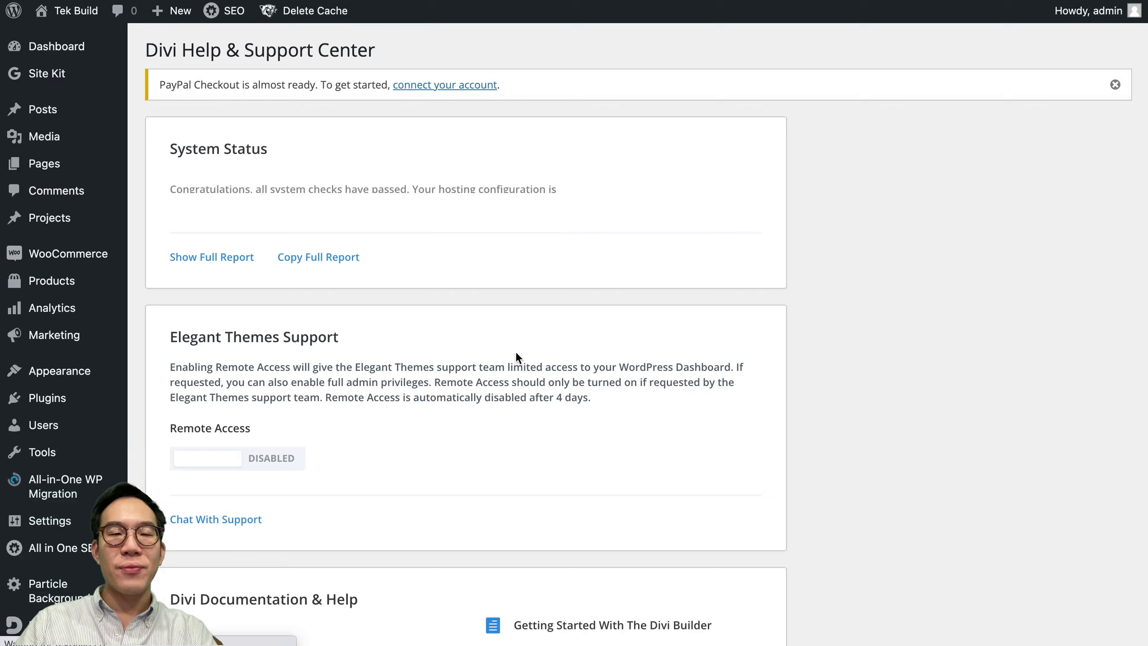
- Enable Remote Access for Elegant Themes support in the Divi Support Center and switch it back off
{"action": "scroll", "coordinate": [514, 350], "scroll_direction": "down", "scroll_amount": 5}
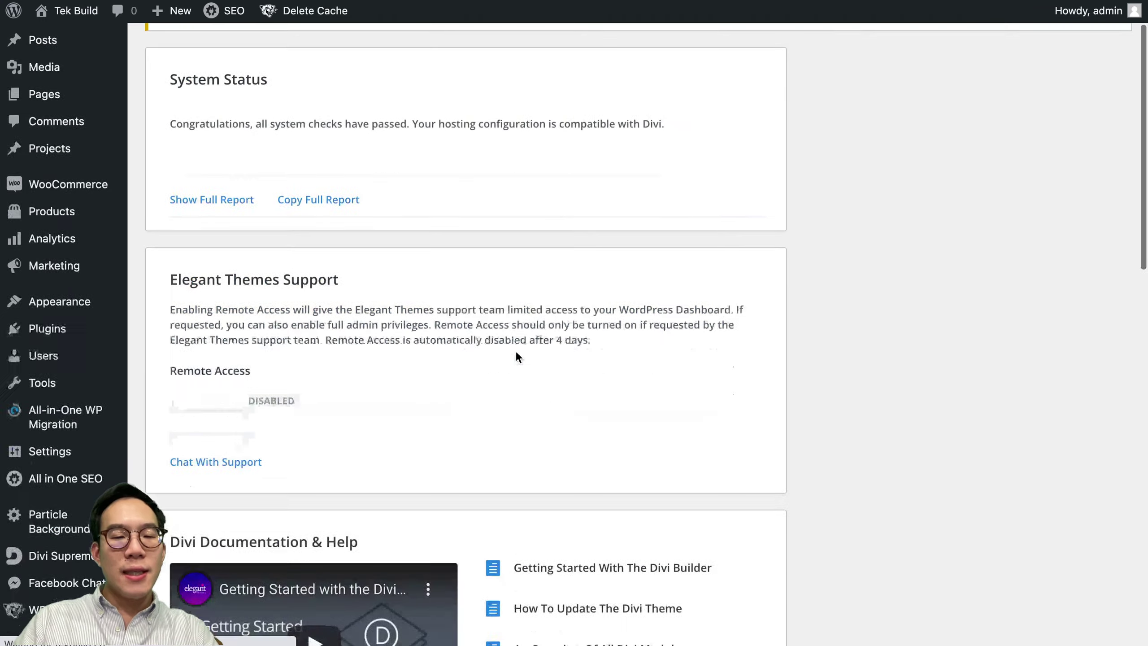
{"action": "scroll", "coordinate": [515, 351], "scroll_direction": "up", "scroll_amount": 1}
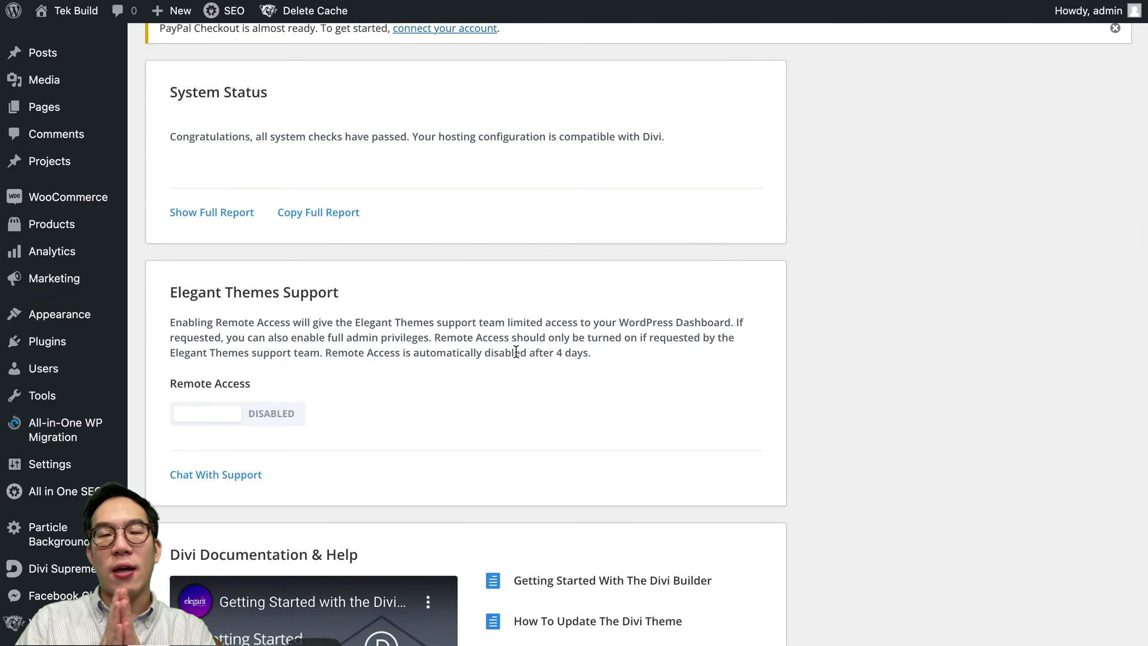
{"action": "left_click", "coordinate": [194, 414]}
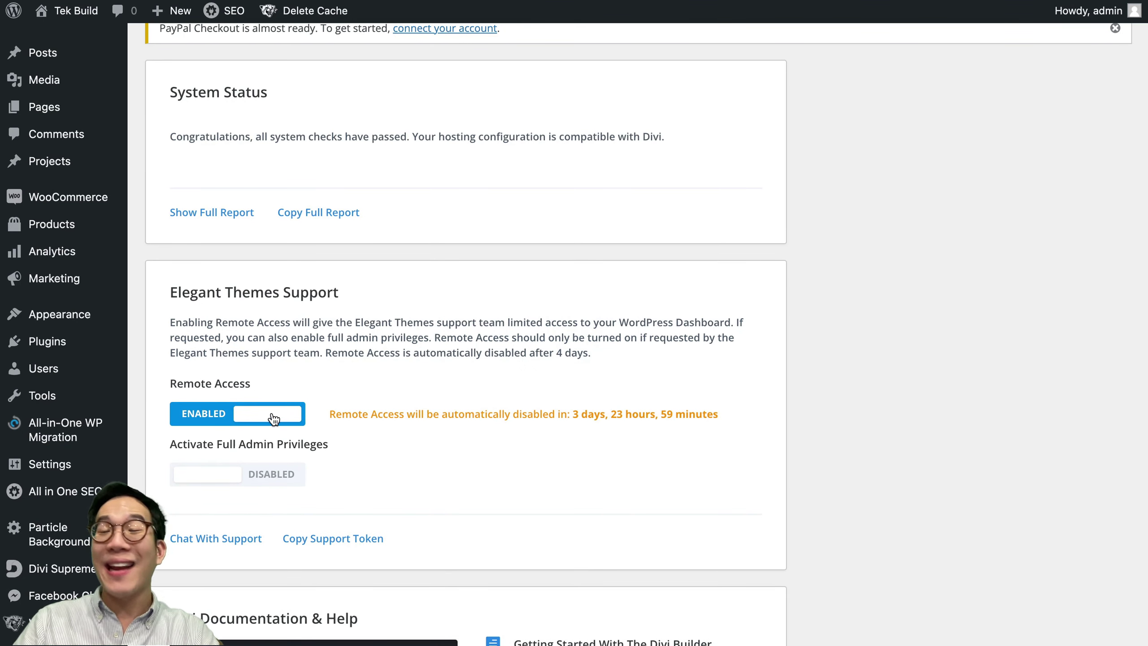
{"action": "left_click", "coordinate": [273, 418]}
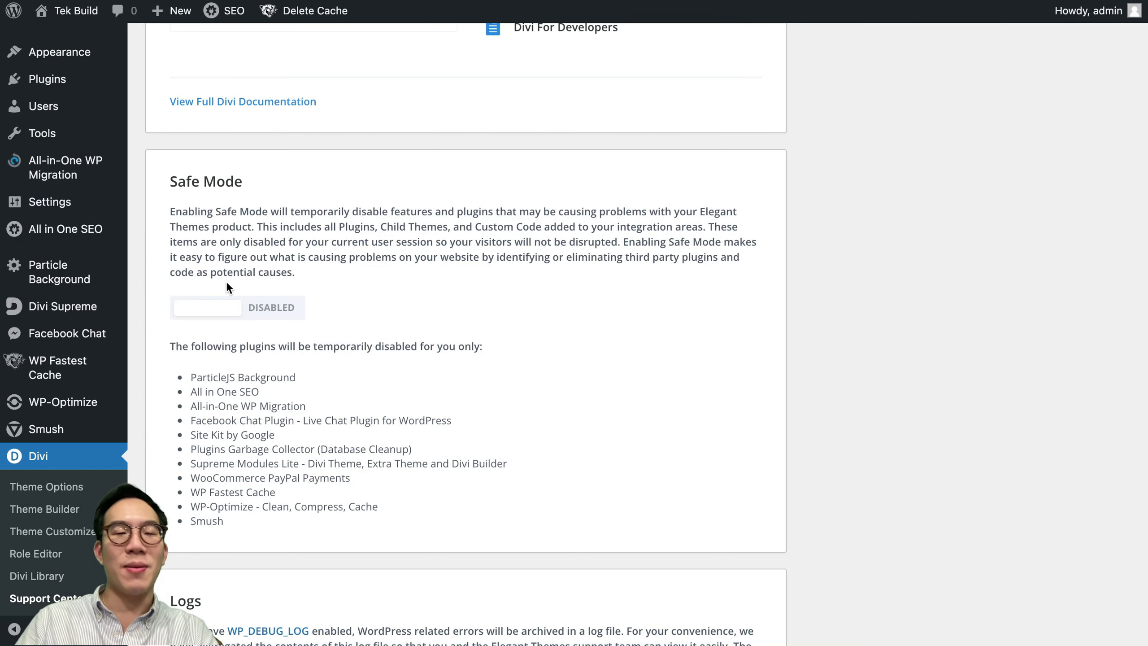
- Turn Safe Mode on and back off in the Support Center, and review the list of plugins it temporarily disables
{"action": "left_click", "coordinate": [185, 314]}
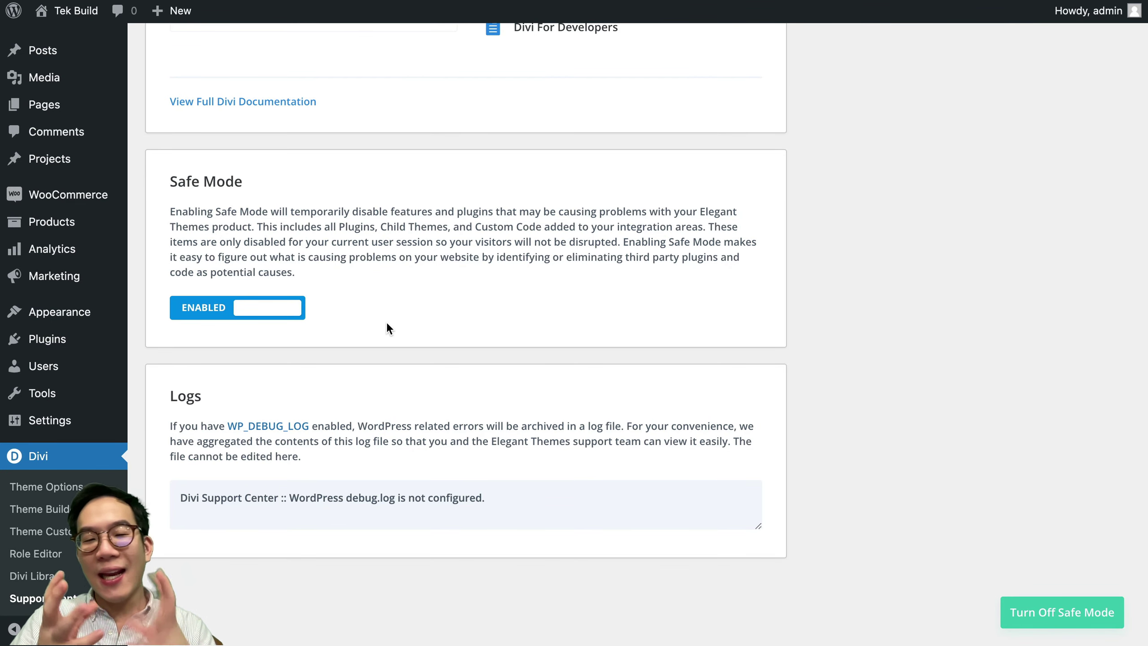
{"action": "left_click", "coordinate": [289, 316]}
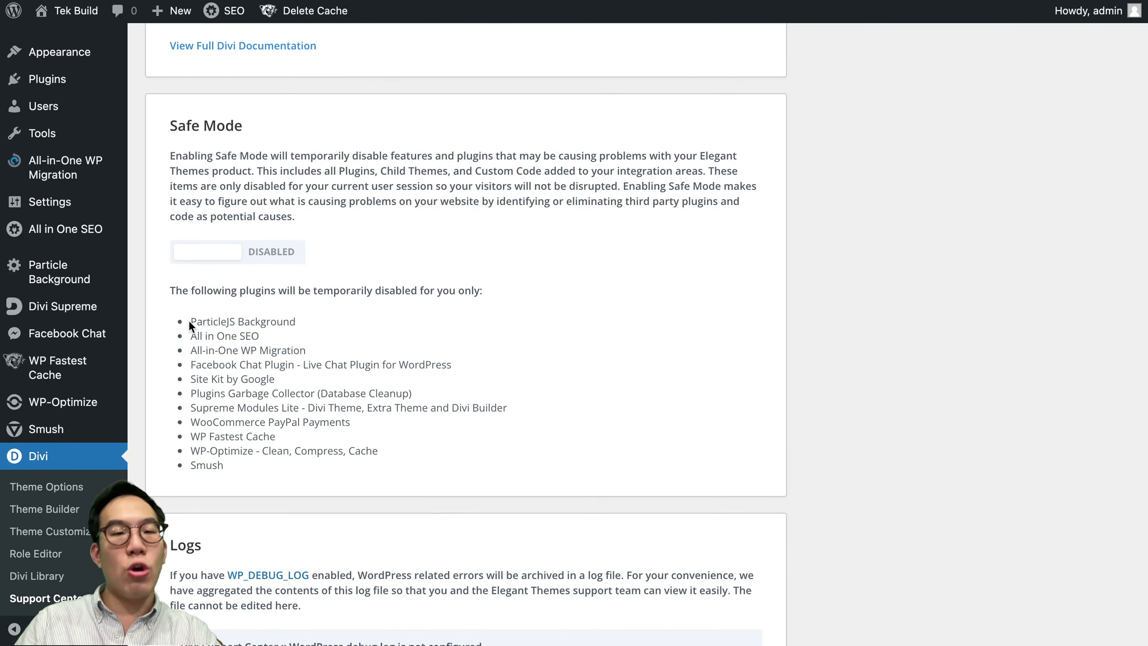
{"action": "left_click_drag", "start_coordinate": [188, 319], "coordinate": [317, 500]}
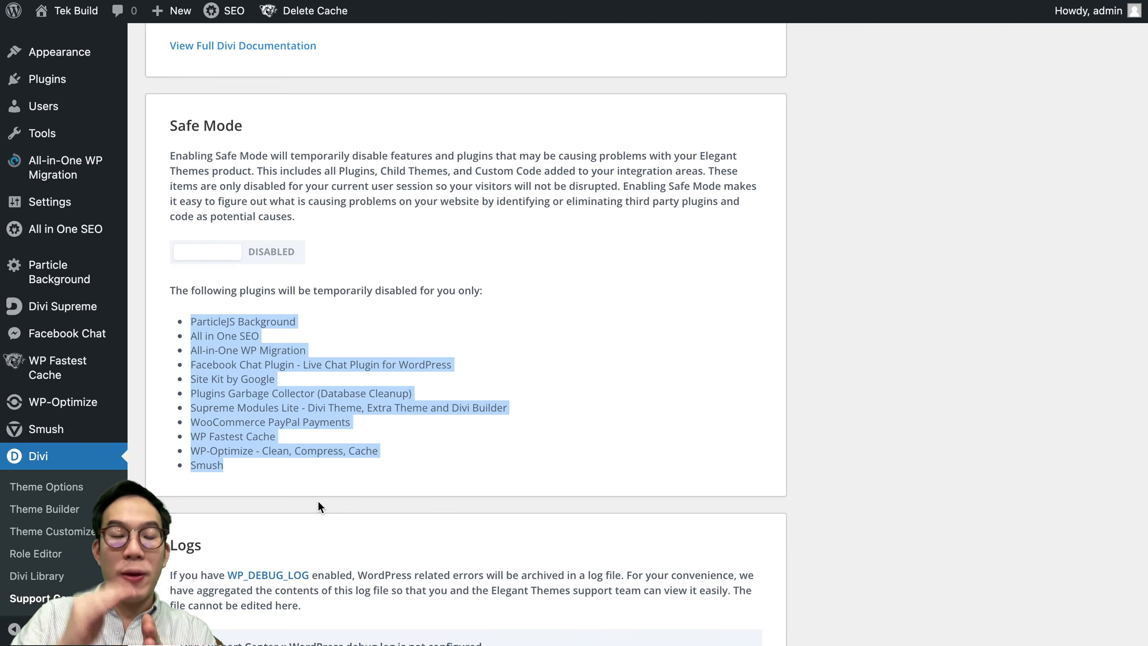
{"action": "left_click", "coordinate": [318, 503]}
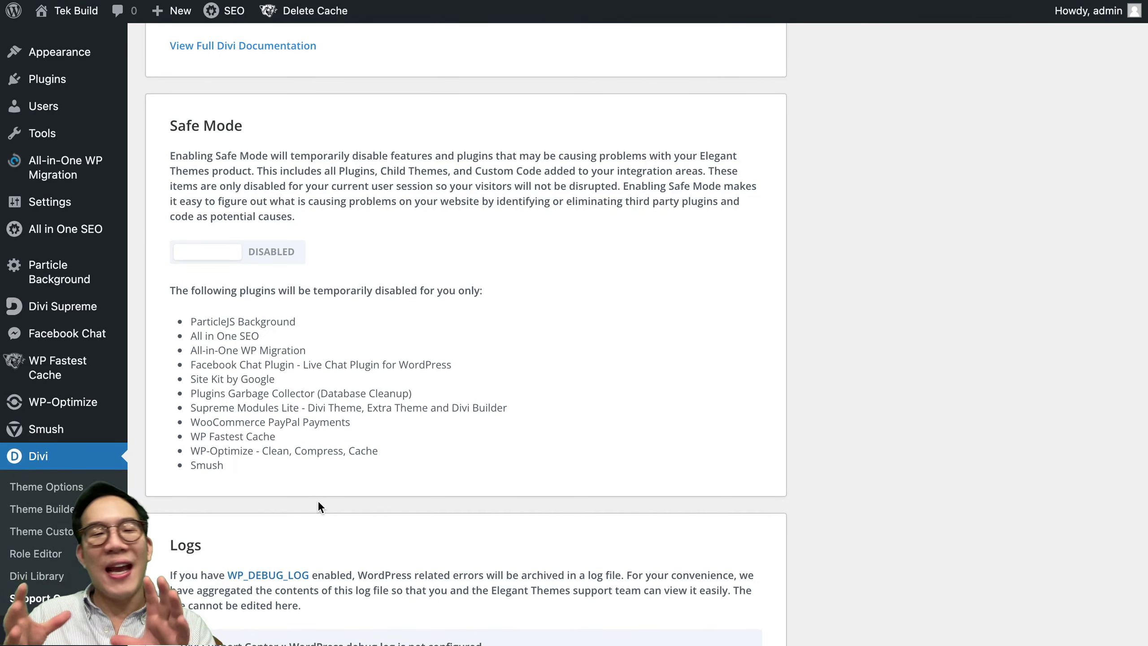
{"action": "scroll", "coordinate": [318, 506], "scroll_direction": "down", "scroll_amount": 1}
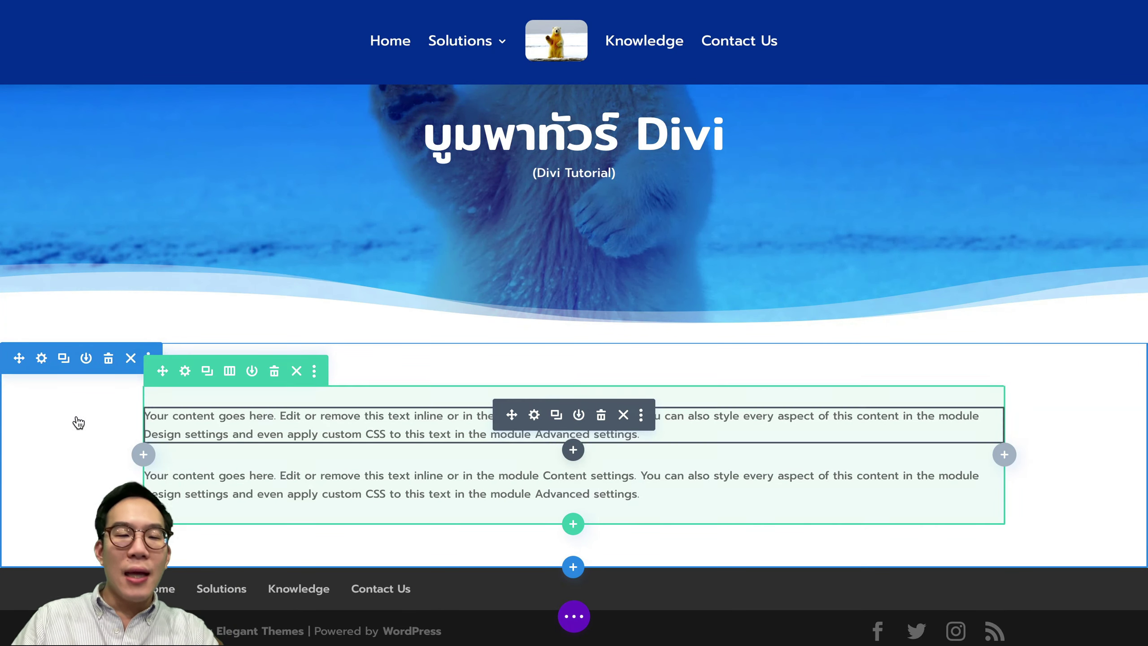
- Open the text section's settings on the Divi tutorial page to view its content options, and close them
{"action": "left_click", "coordinate": [41, 358]}
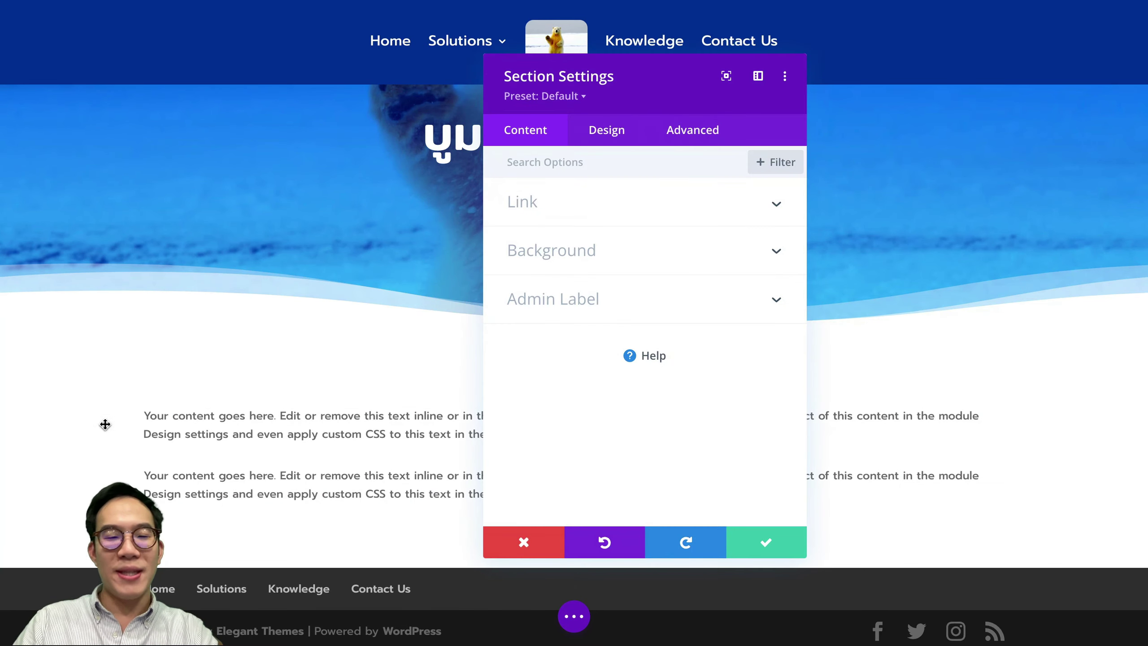
{"action": "key", "text": "Escape"}
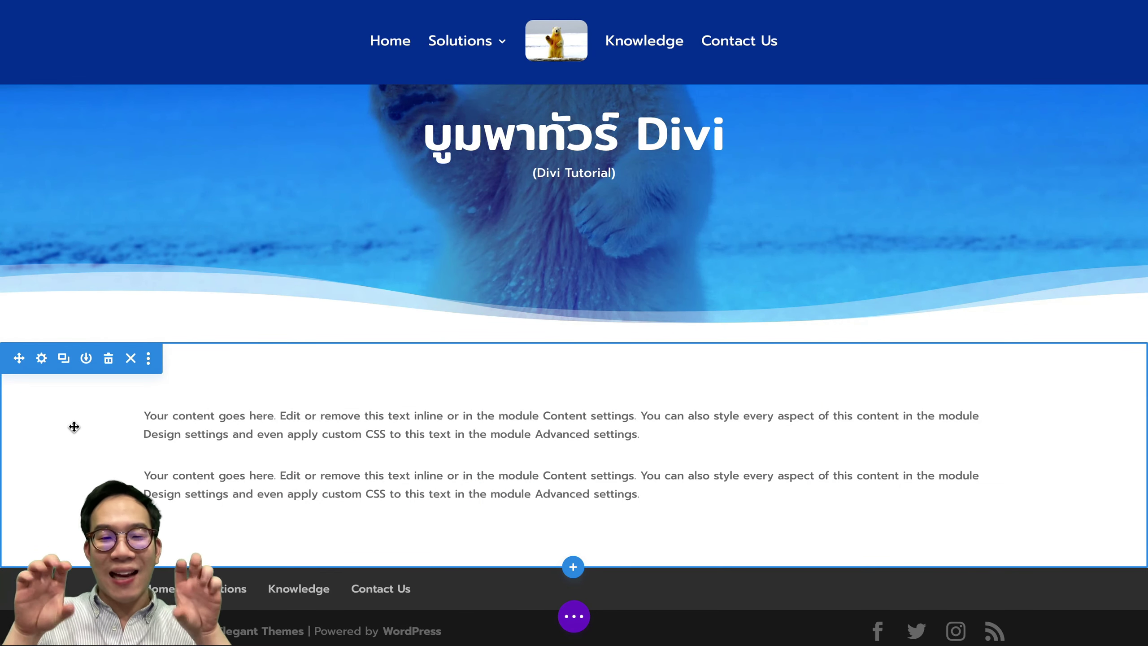
{"action": "mouse_move", "coordinate": [224, 425]}
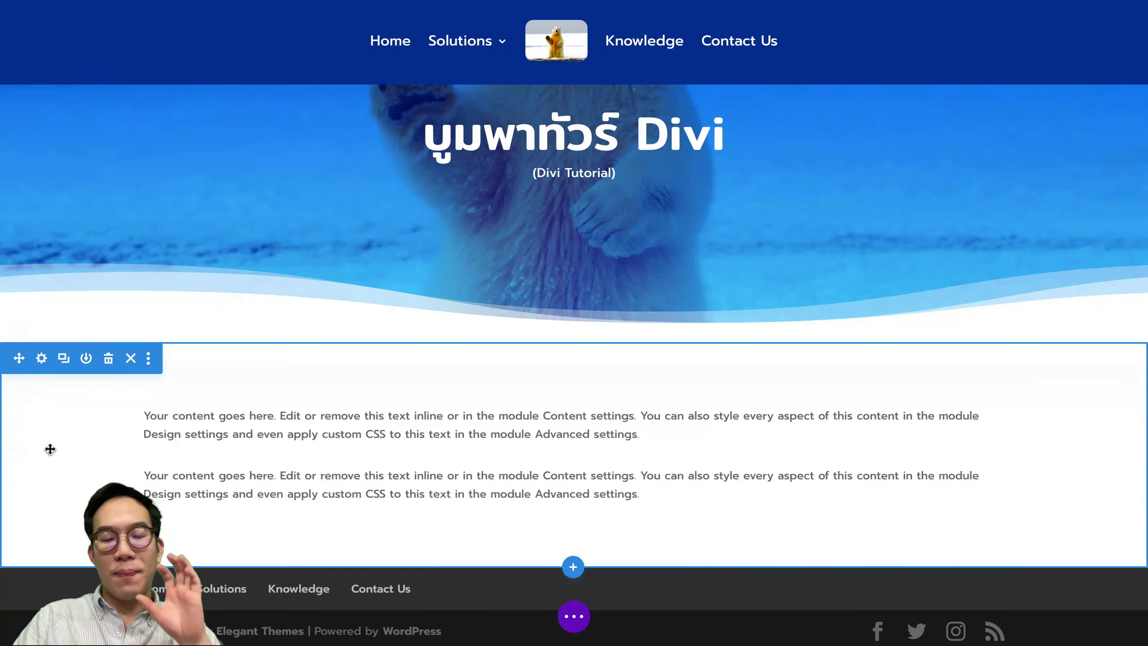
{"action": "mouse_move", "coordinate": [201, 464]}
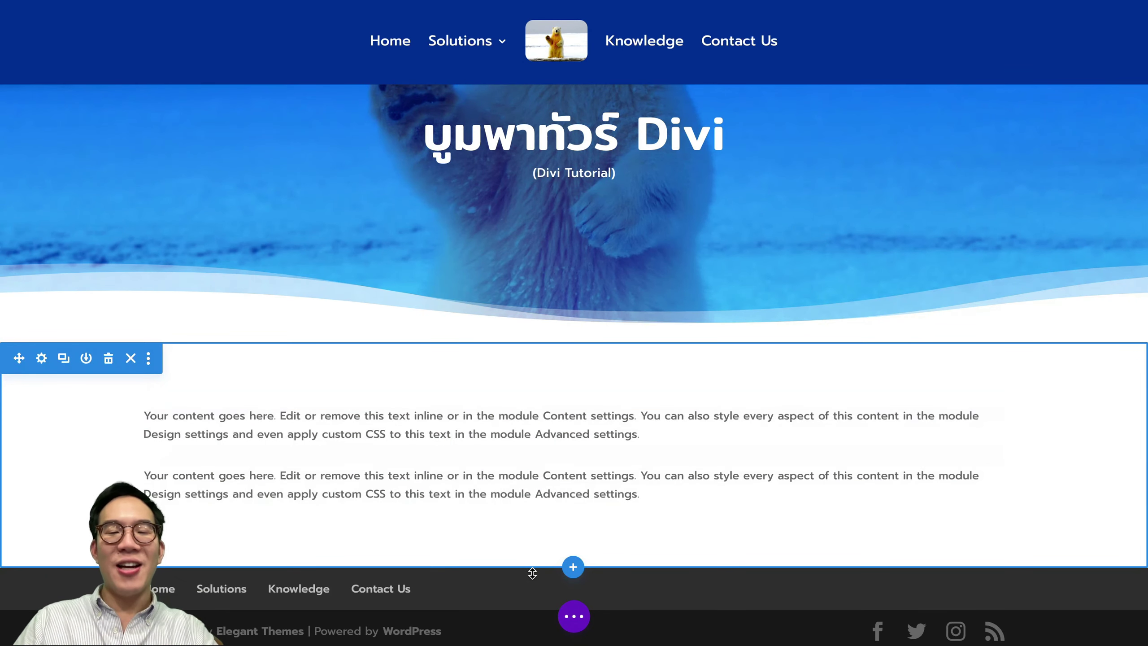
- Browse the library sections and the row layouts for a Regular section below the text section, without keeping a new section
{"action": "left_click", "coordinate": [573, 567]}
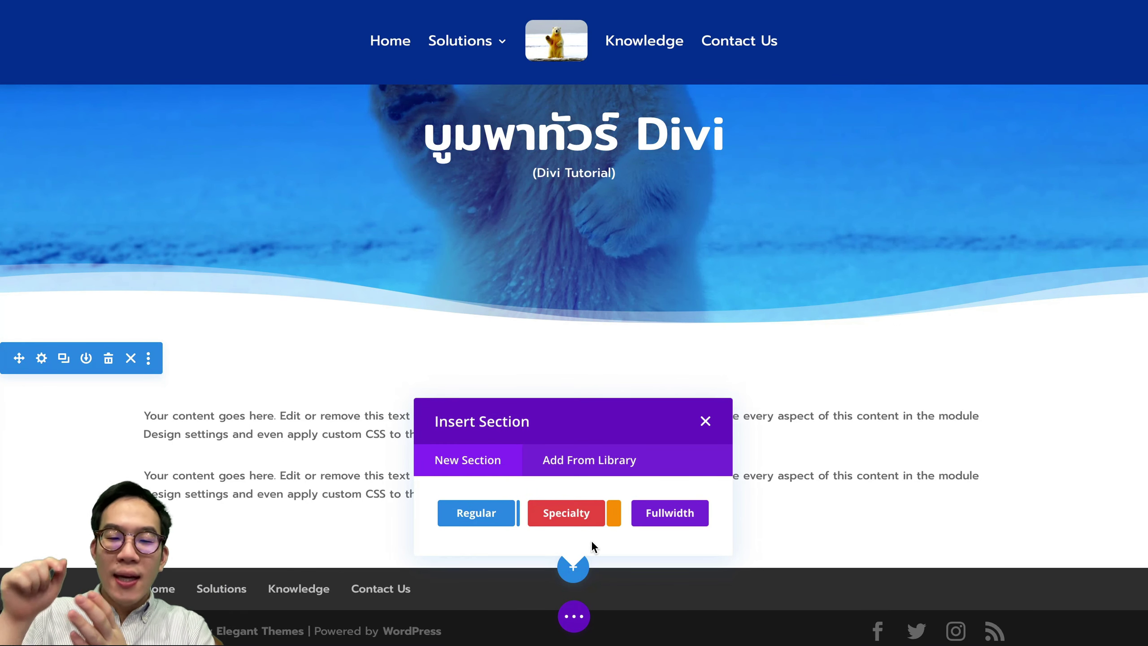
{"action": "left_click", "coordinate": [596, 457]}
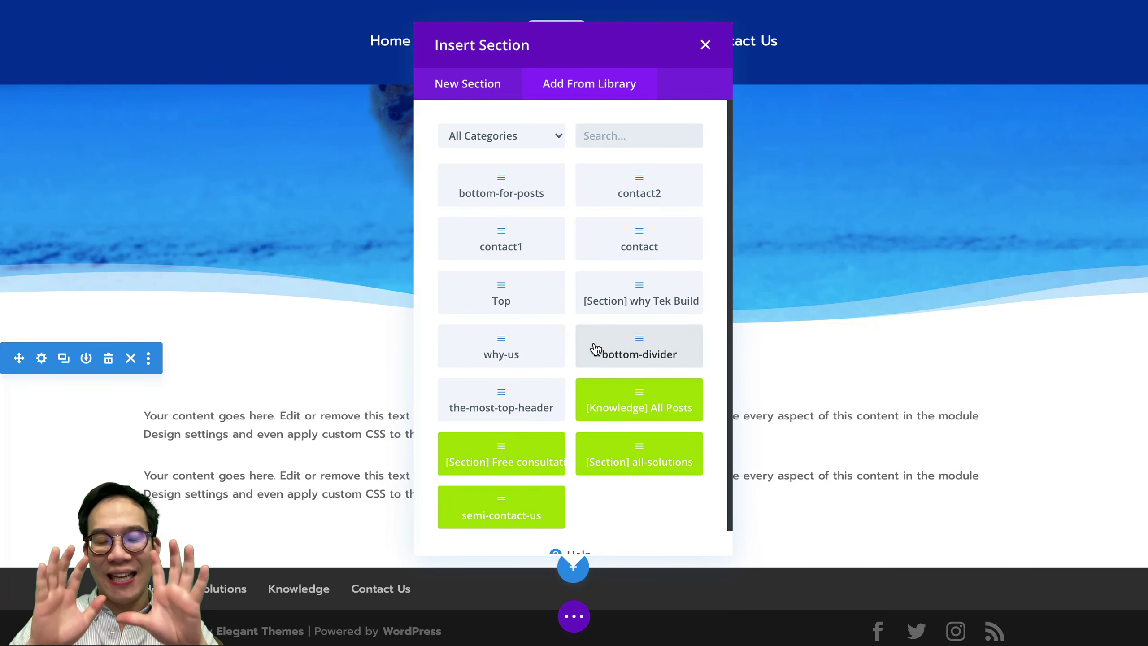
{"action": "left_click", "coordinate": [434, 89]}
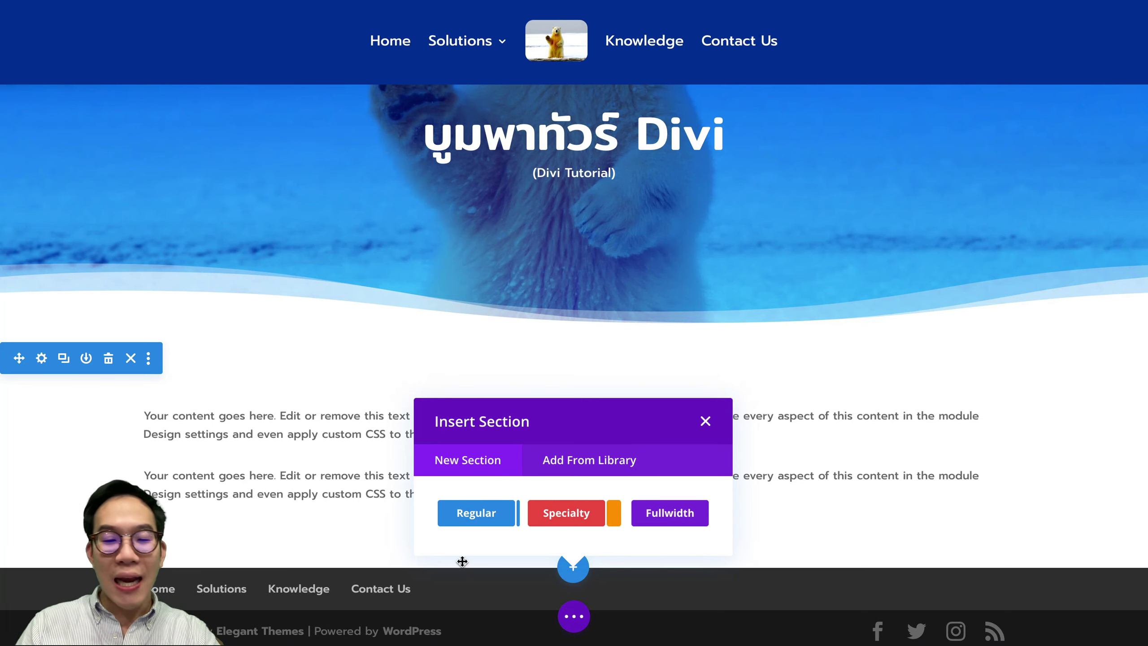
{"action": "left_click", "coordinate": [494, 513]}
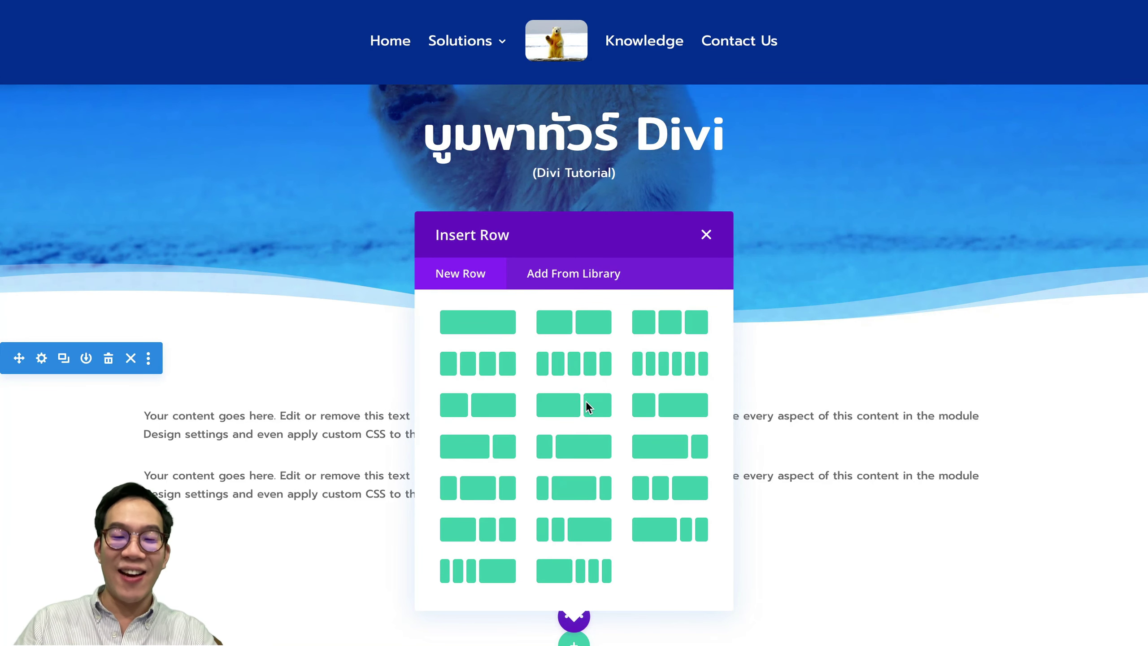
{"action": "left_click", "coordinate": [577, 608]}
- Insert a Specialty section below the text section, using the half-and-half layout with nested rows beside one full-height column
{"action": "left_click", "coordinate": [581, 568]}
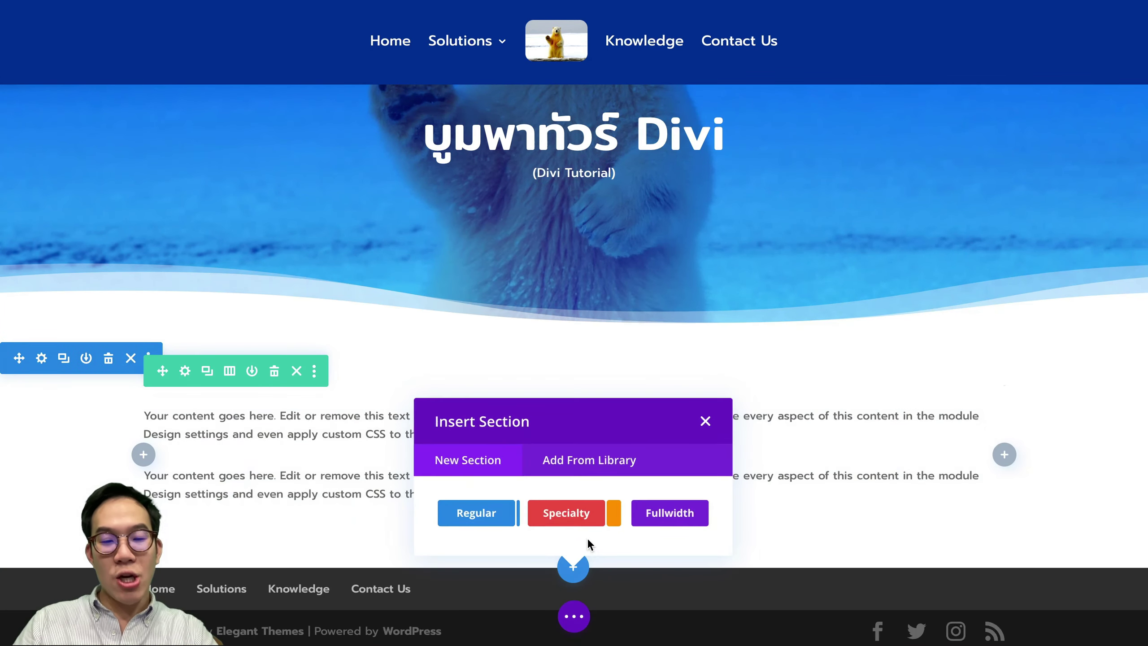
{"action": "left_click", "coordinate": [570, 516]}
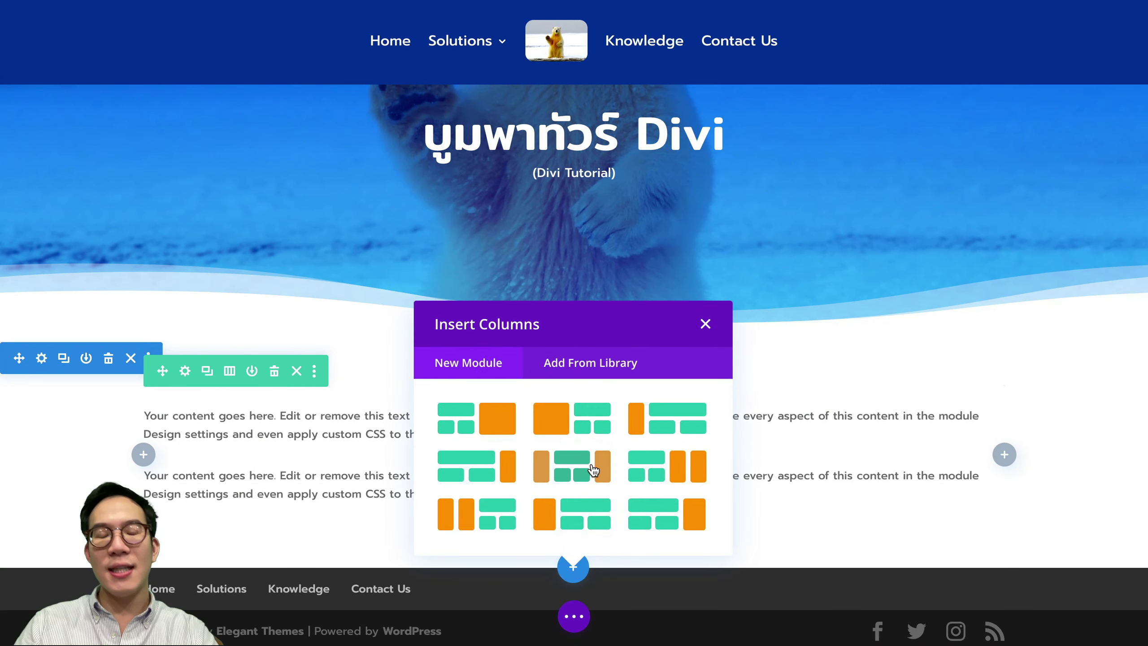
{"action": "left_click", "coordinate": [504, 430]}
{"action": "scroll", "coordinate": [452, 427], "scroll_direction": "down", "scroll_amount": 3}
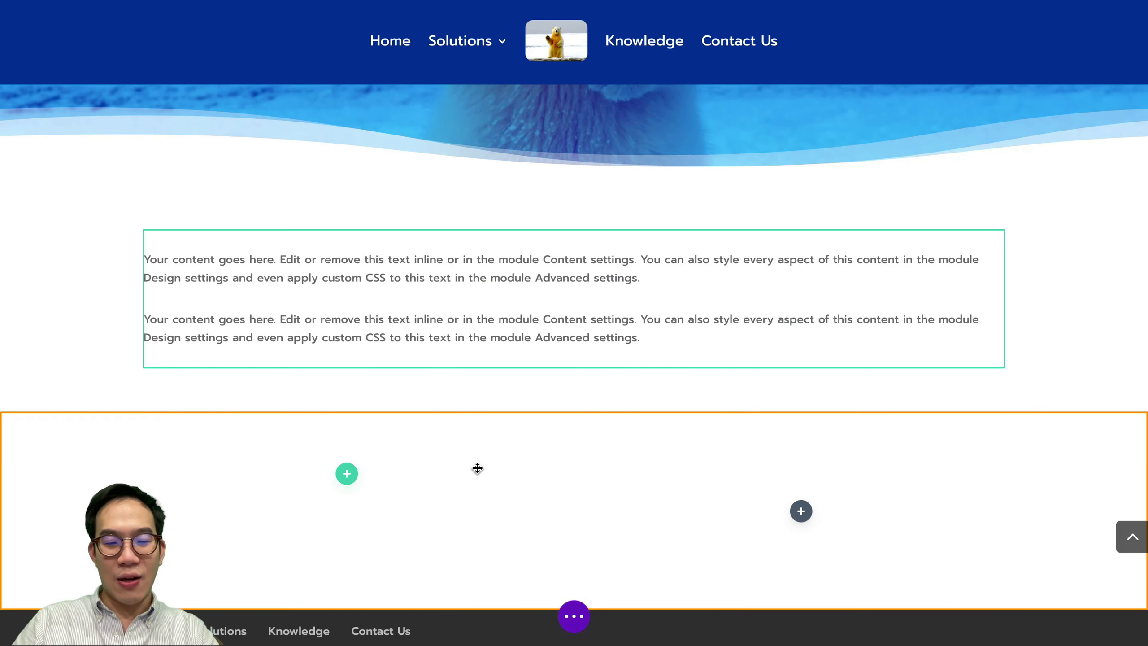